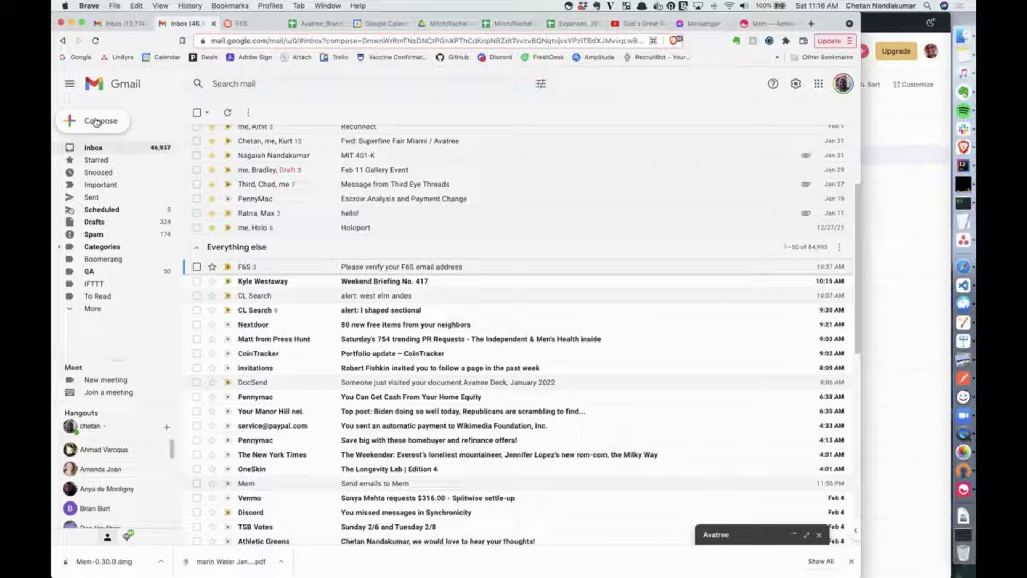
# Start a new Gmail message to a placeholder recipient with the subject 'Reconnect'.
pyautogui.click(96, 121)
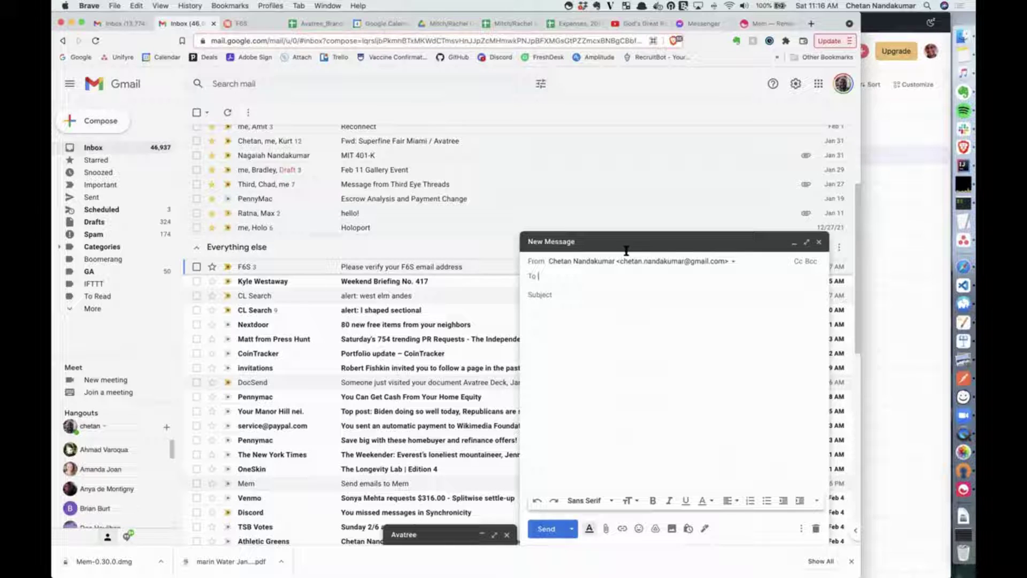
pyautogui.write('sfdlasl')
pyautogui.press('Tab')
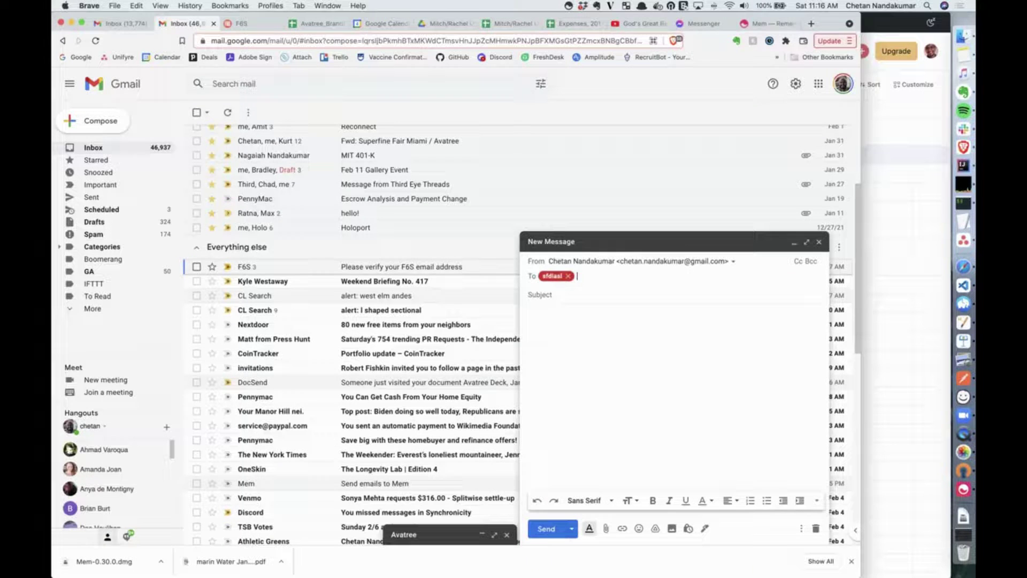
pyautogui.write('Re')
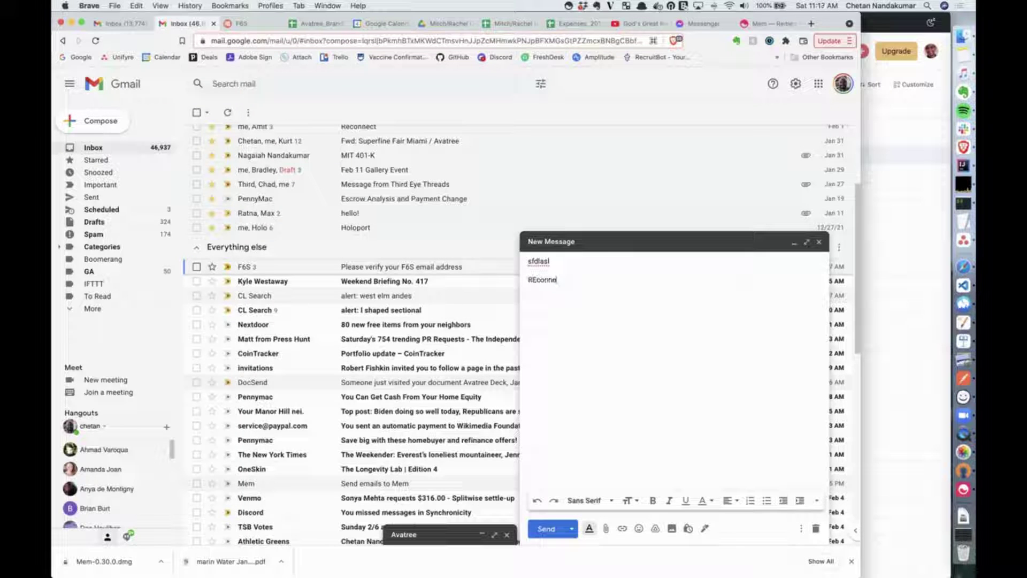
pyautogui.write('connect')
pyautogui.press('Tab')
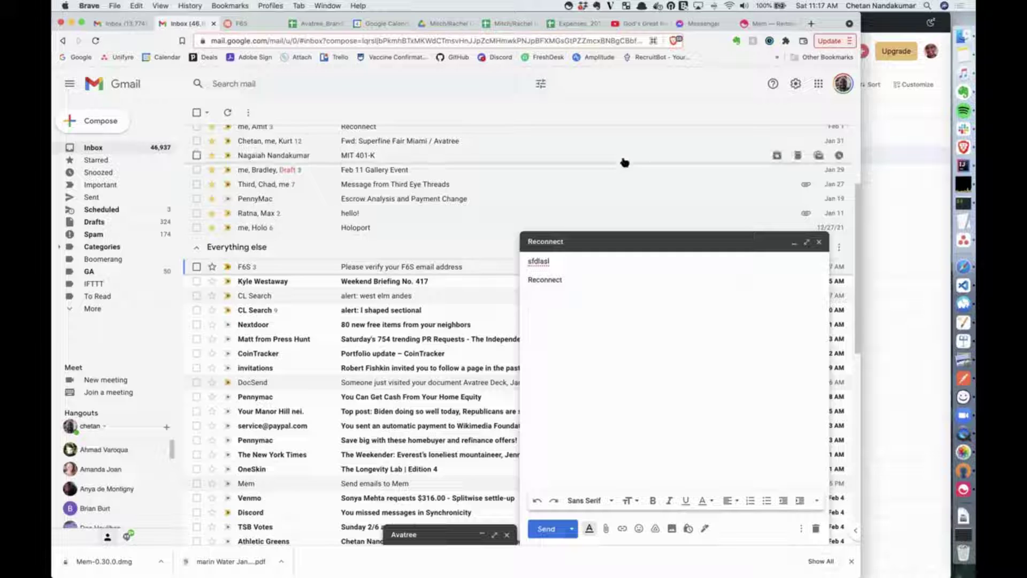
pyautogui.click(960, 98)
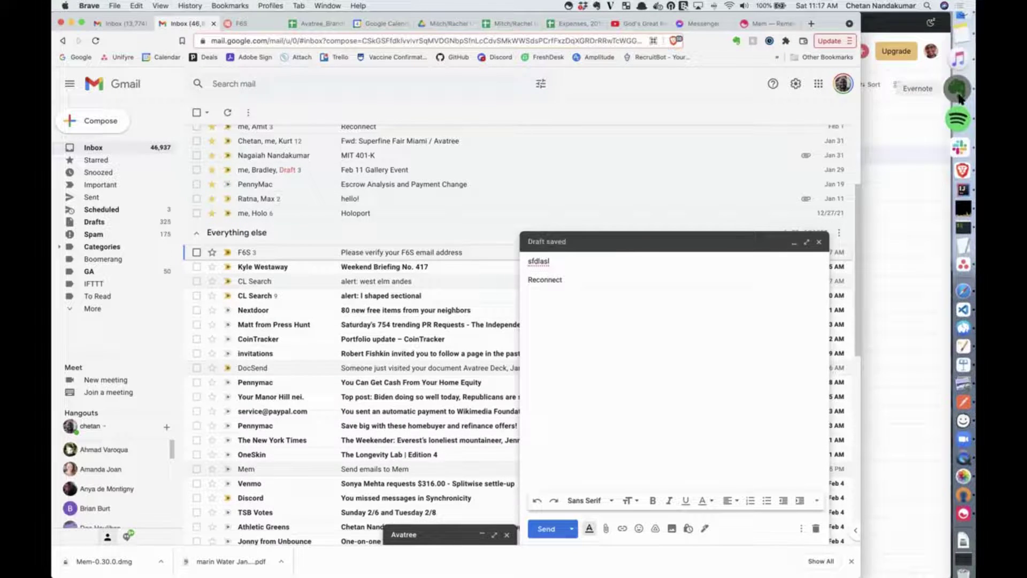
# Select the 'Avatree: Carbon Sequestration at Scale using Web3' blurb in the Avatree Text Blurbs note.
pyautogui.scroll(5, 571, 279)
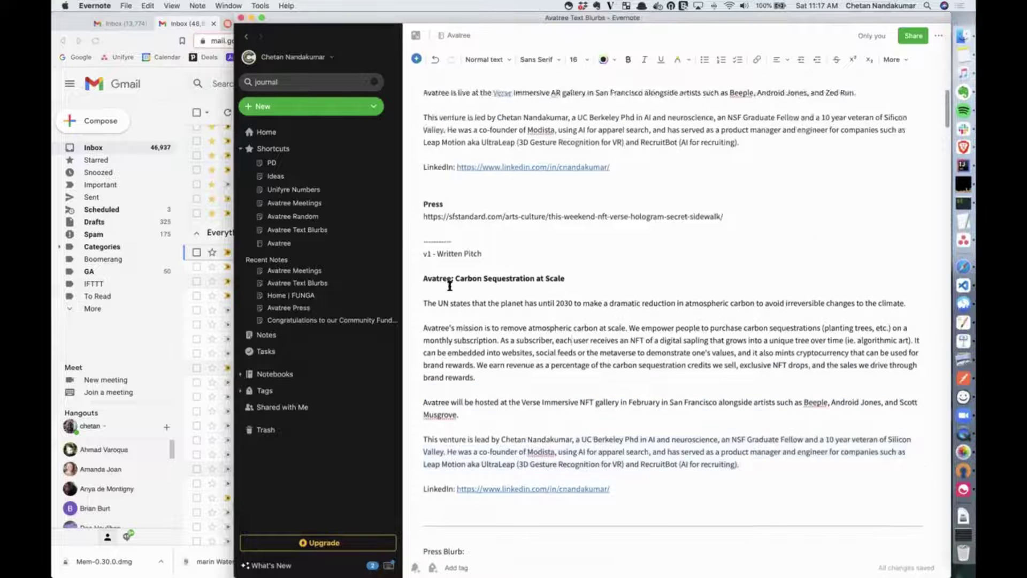
pyautogui.scroll(1, 449, 286)
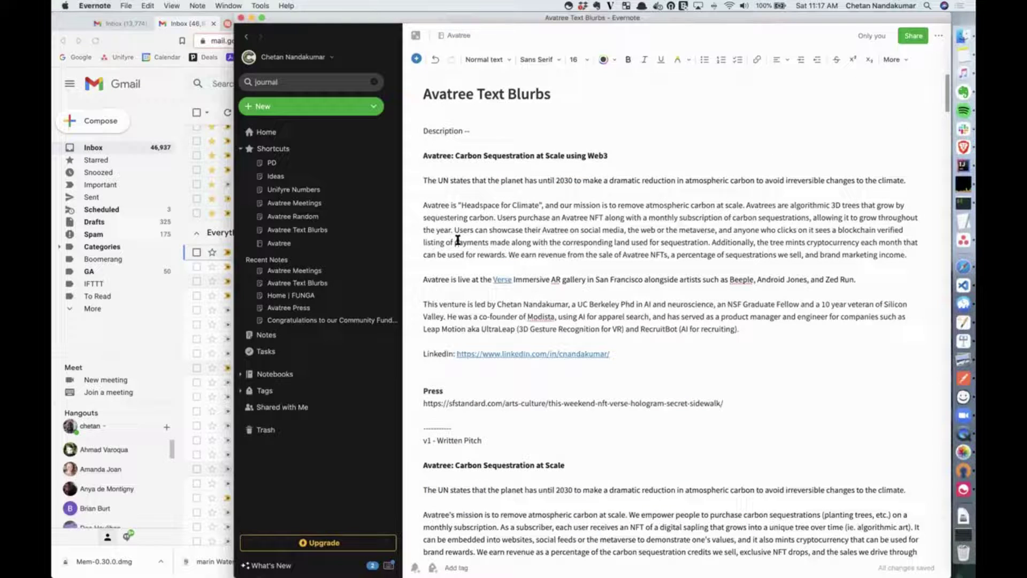
pyautogui.scroll(-5, 457, 240)
pyautogui.scroll(-2, 457, 240)
pyautogui.scroll(6, 458, 240)
pyautogui.moveTo(566, 311); pyautogui.dragTo(859, 281)
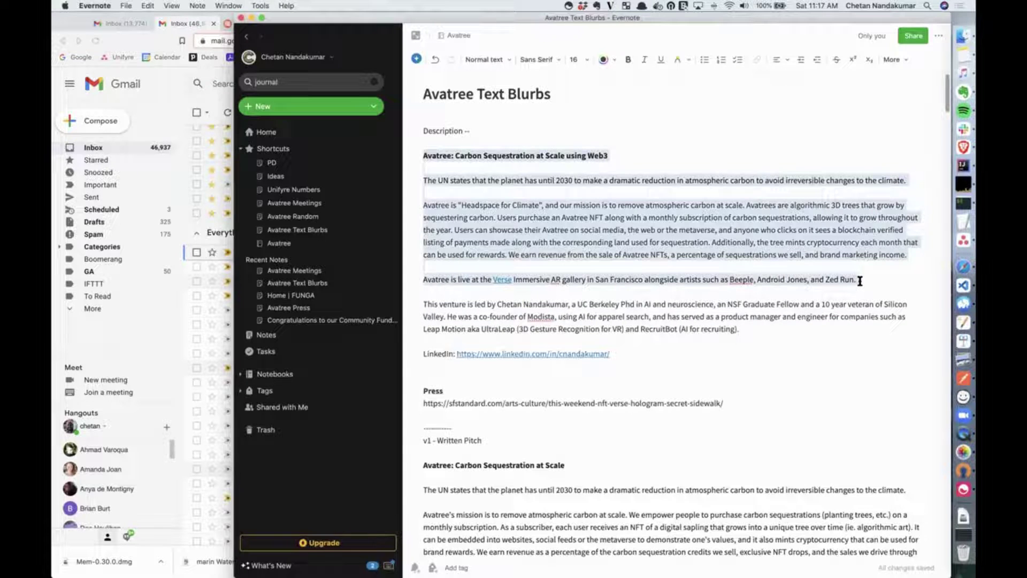
# Replace the Reconnect draft's placeholder recipient with the sender's own address.
pyautogui.press('super+Tab')
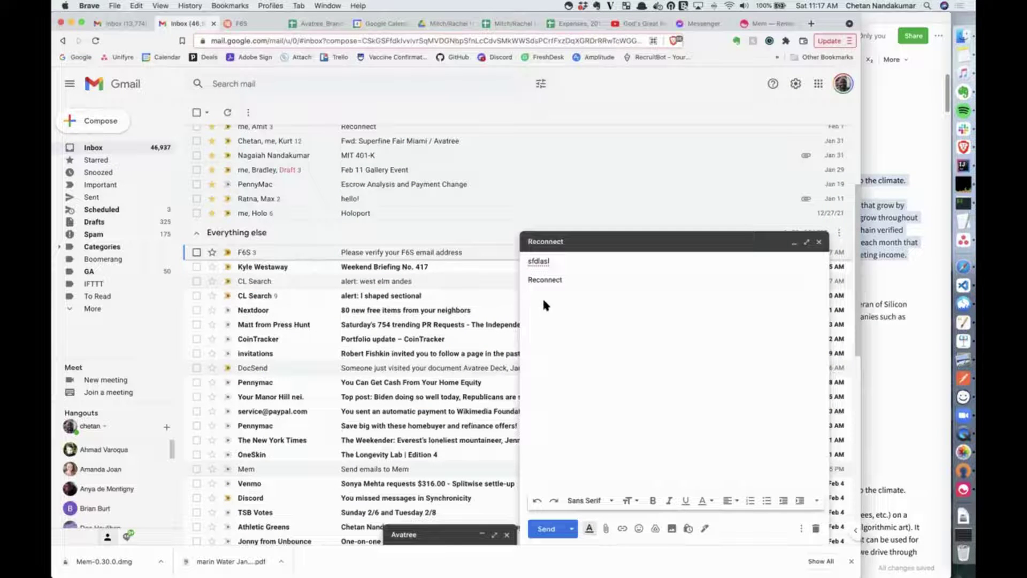
pyautogui.click(553, 257)
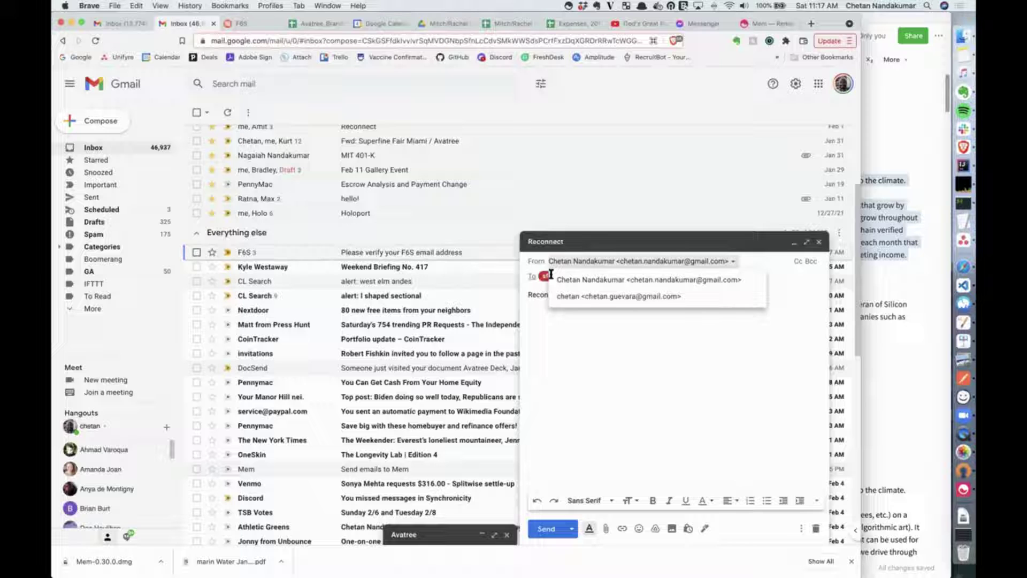
pyautogui.click(568, 276)
pyautogui.write('chetan')
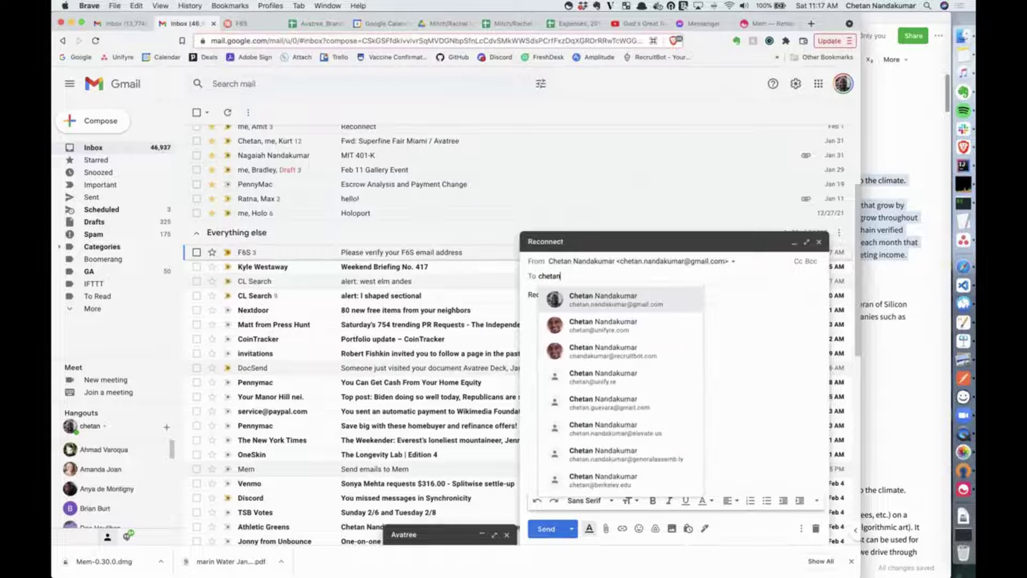
pyautogui.press('Return')
pyautogui.press('Tab')
pyautogui.press('Tab')
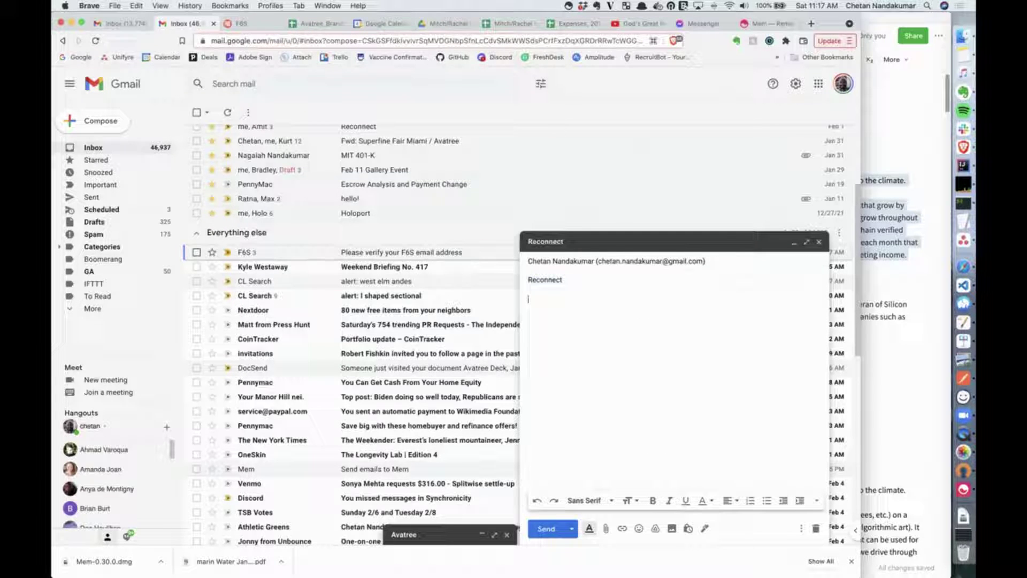
# Write 'Hi, Great chatting with you today! Here's a blurb about us.', sign off, and paste the Avatree blurb.
pyautogui.write('Hi,')
pyautogui.press('Return')
pyautogui.press('Return')
pyautogui.write('Great chatting')
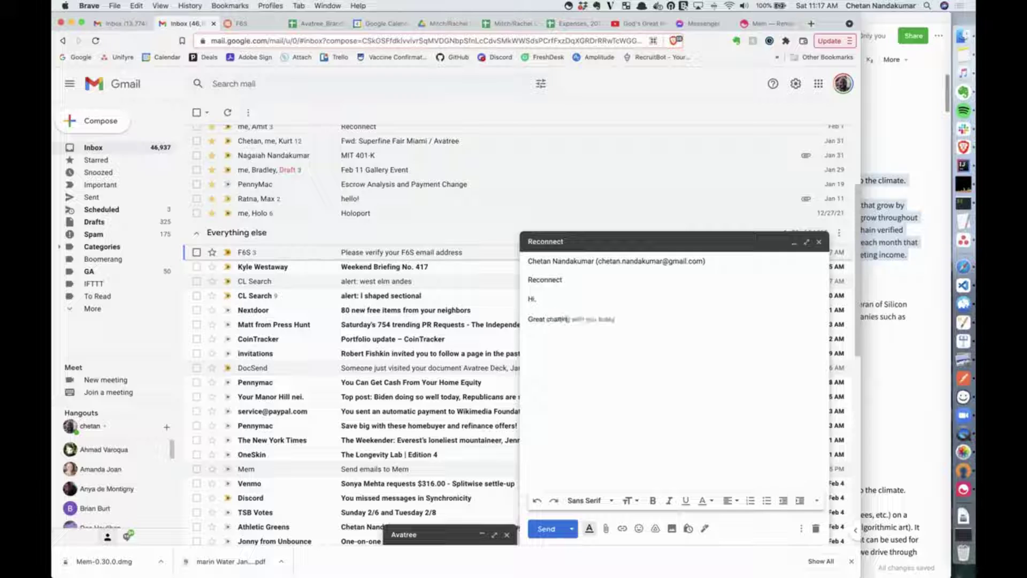
pyautogui.write(" with you today! Here's a")
pyautogui.press('super+i')
pyautogui.write('blurb about u')
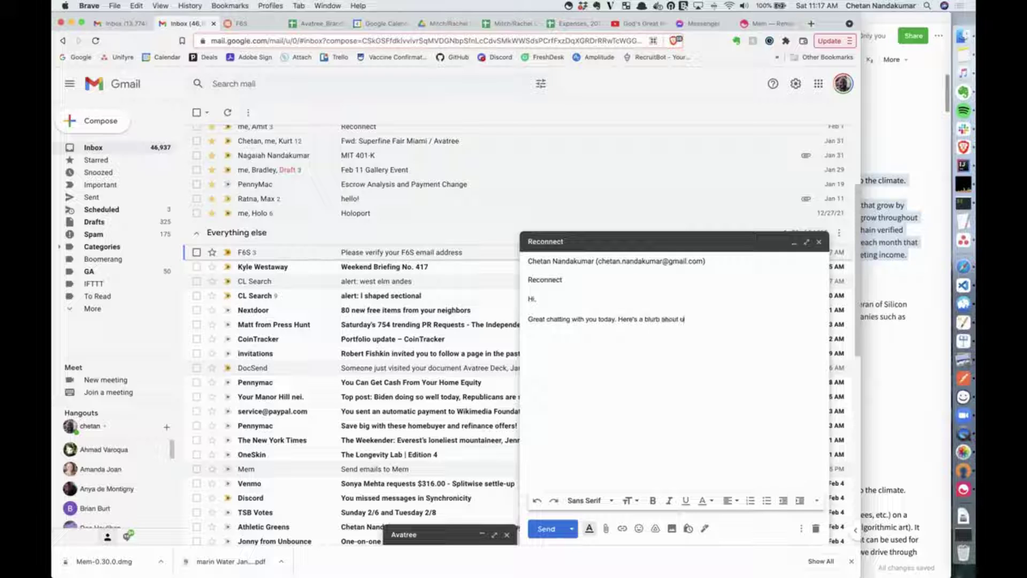
pyautogui.write('s.')
pyautogui.press('Return')
pyautogui.press('Return')
pyautogui.write('Chetan')
pyautogui.press('Return')
pyautogui.press('Return')
pyautogui.press('super+v')
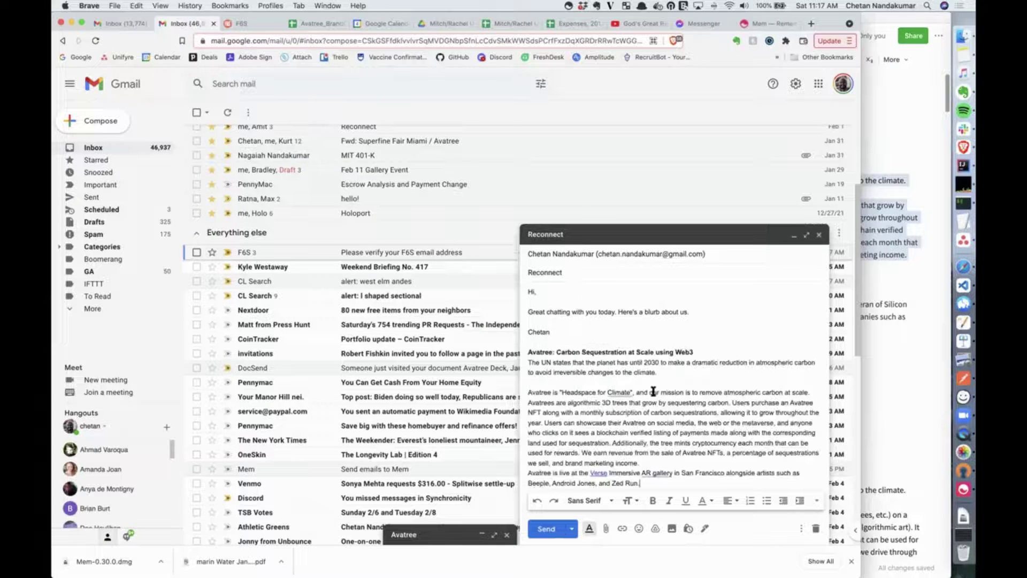
pyautogui.press('Return')
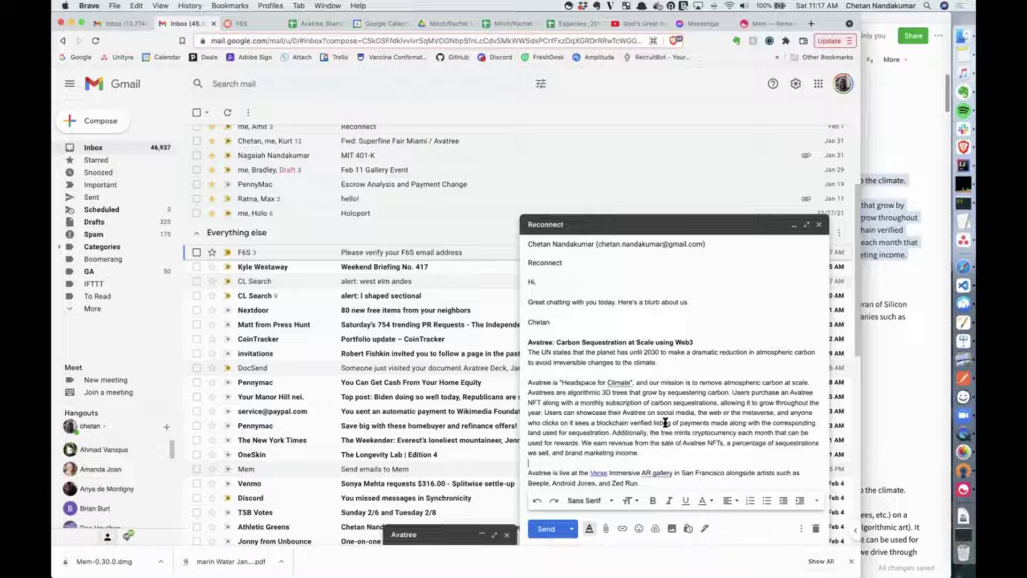
pyautogui.click(705, 361)
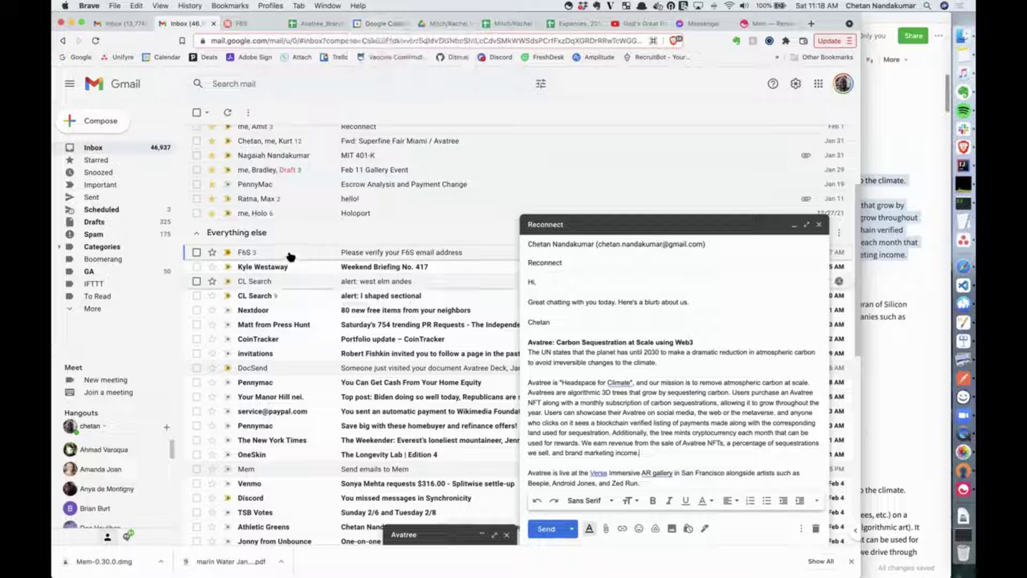
pyautogui.scroll(3, 300, 247)
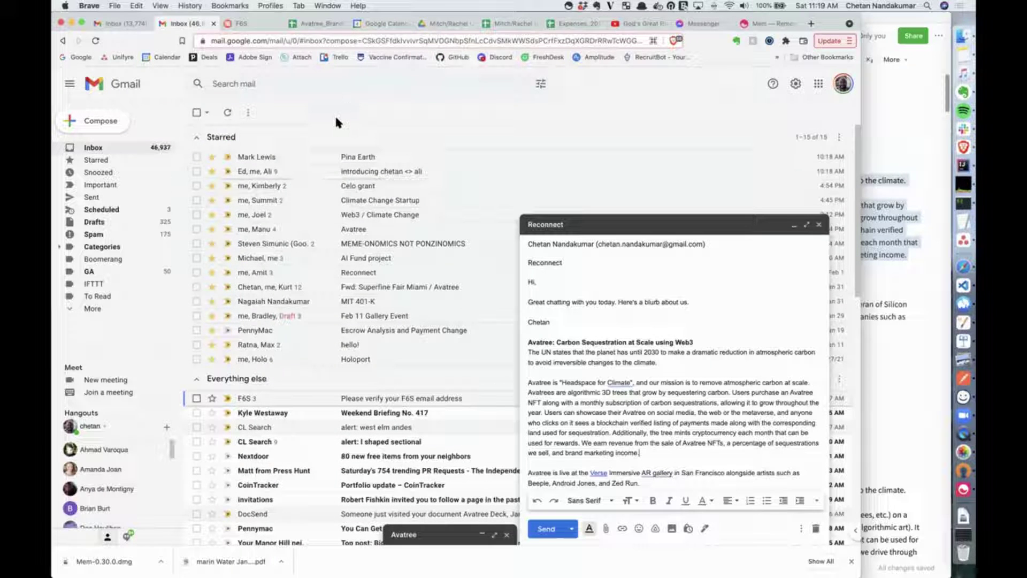
pyautogui.click(373, 24)
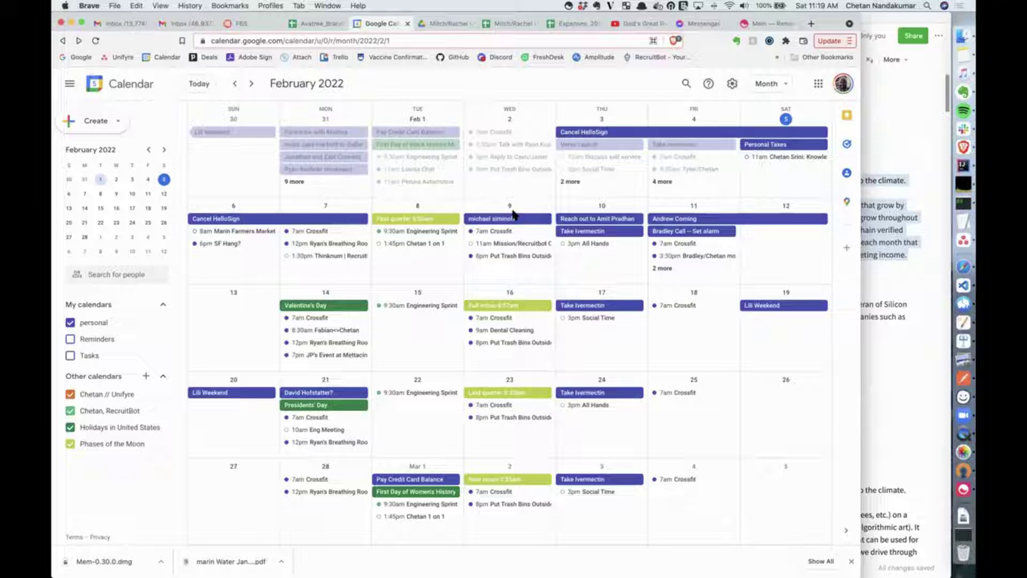
pyautogui.click(184, 24)
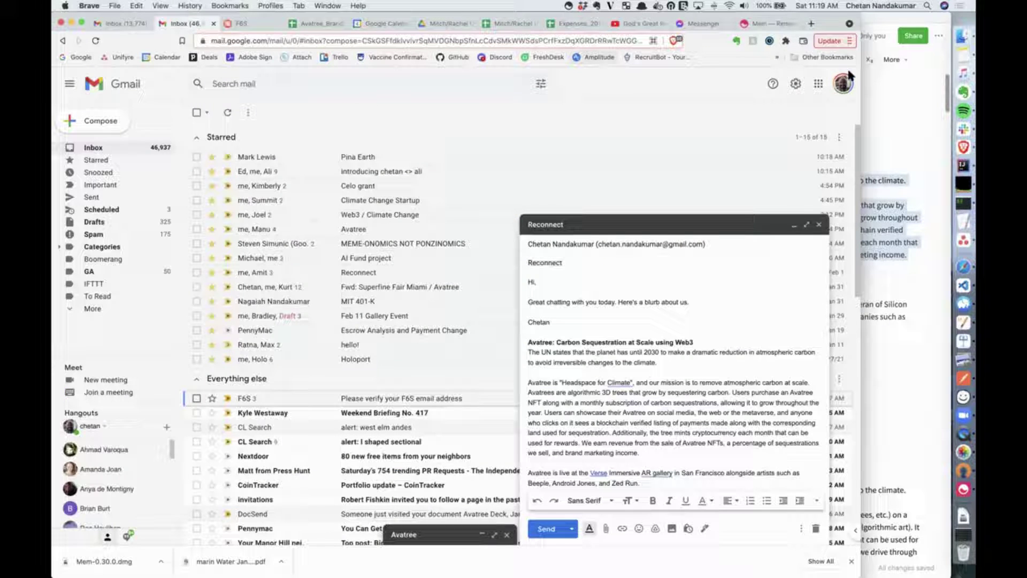
# View the Avatree Meetings note in Evernote, then bring up Asana's My Tasks list.
pyautogui.click(965, 92)
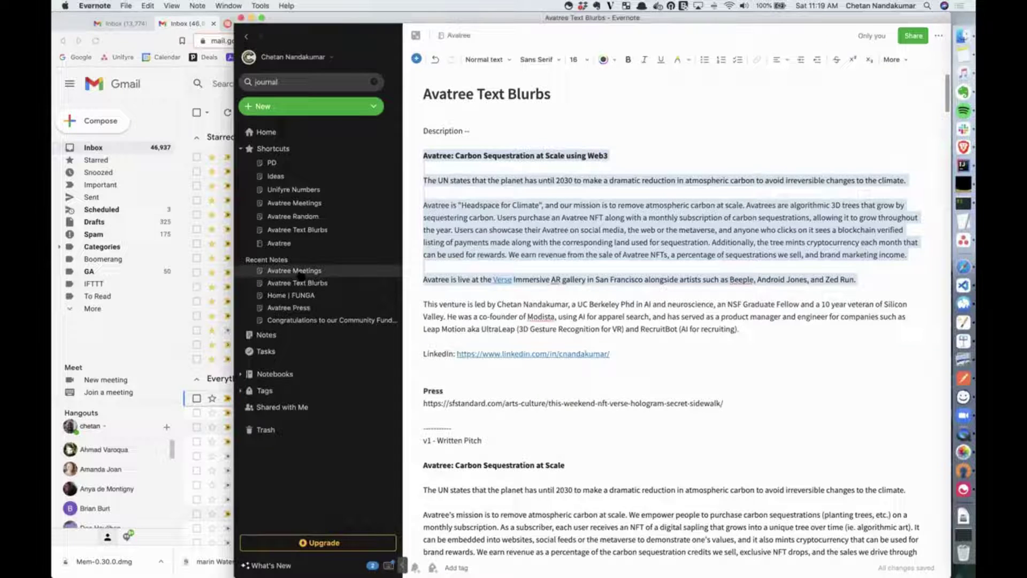
pyautogui.click(299, 271)
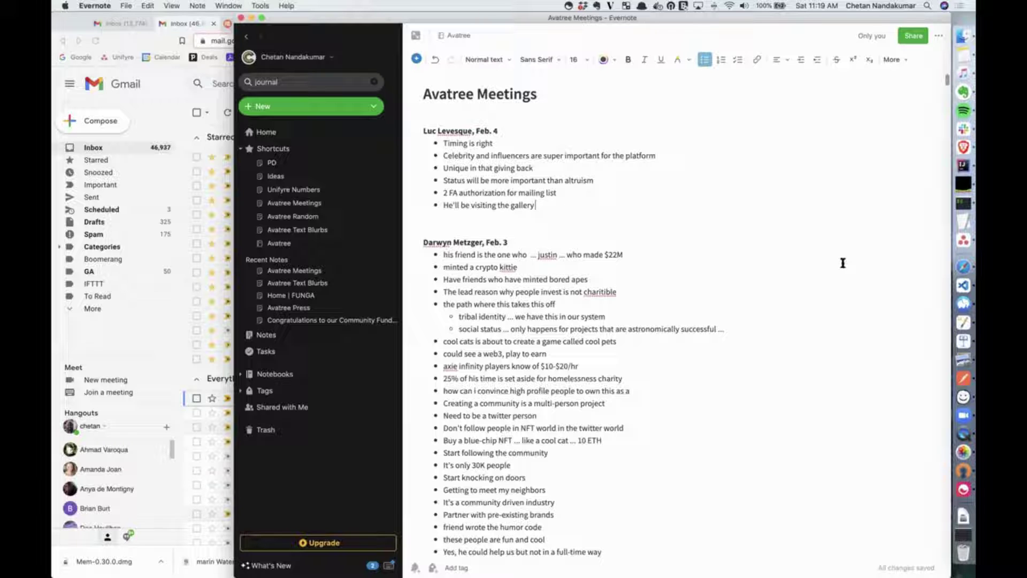
pyautogui.click(963, 239)
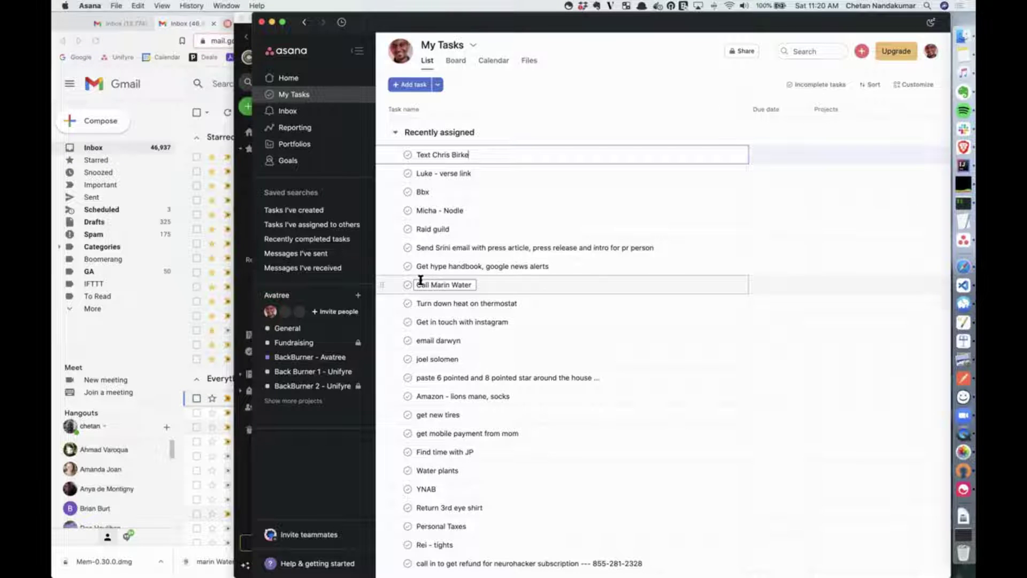
# Bring the Gmail browser window back in front of Asana.
pyautogui.click(157, 125)
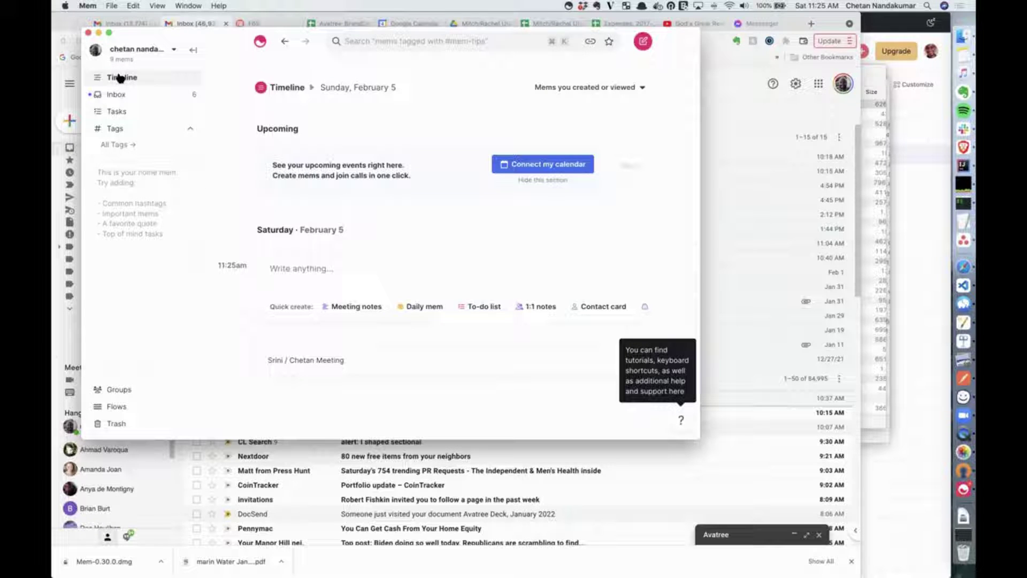
# Copy the Avatree pitch from the Avatree Text Blurbs note, heading through Press, into a new mem.
pyautogui.click(955, 92)
pyautogui.click(297, 230)
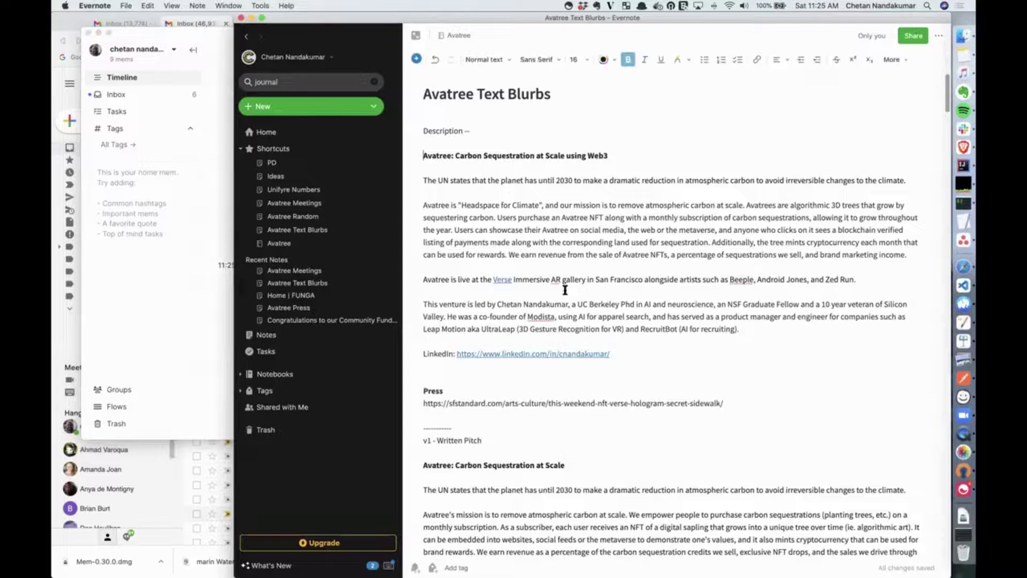
pyautogui.moveTo(565, 289); pyautogui.dragTo(739, 399)
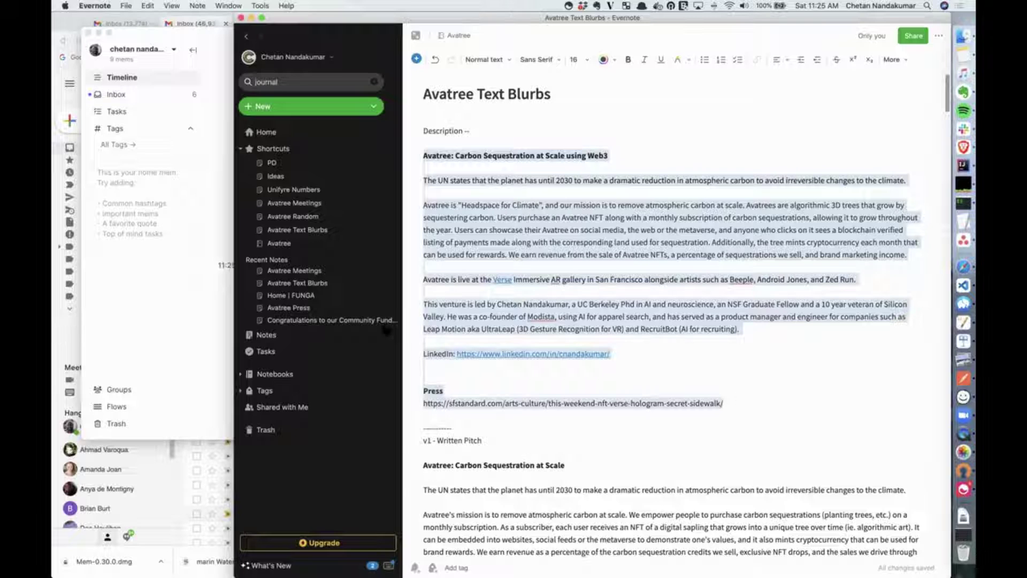
pyautogui.click(170, 300)
pyautogui.click(307, 271)
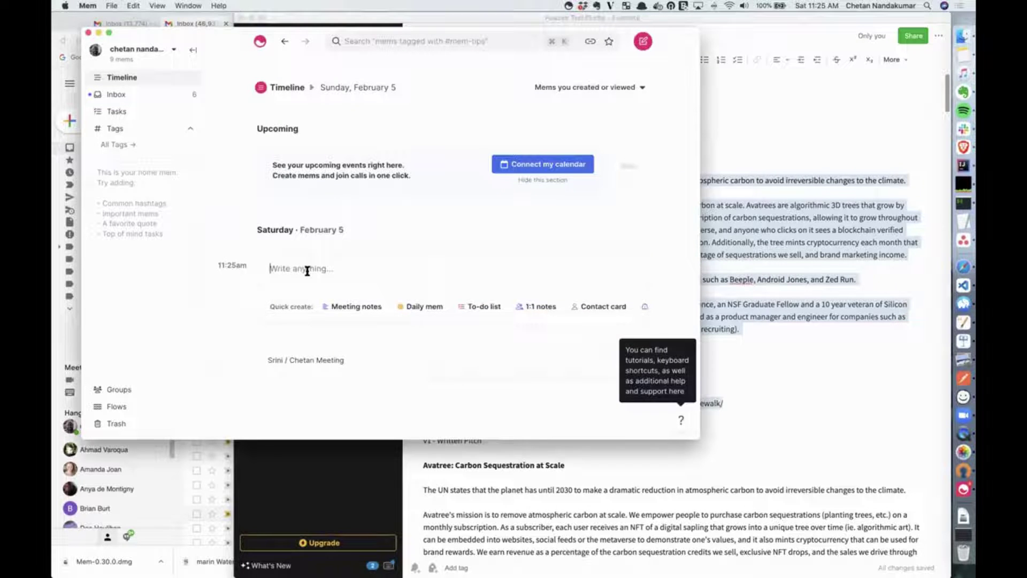
pyautogui.press('super+v')
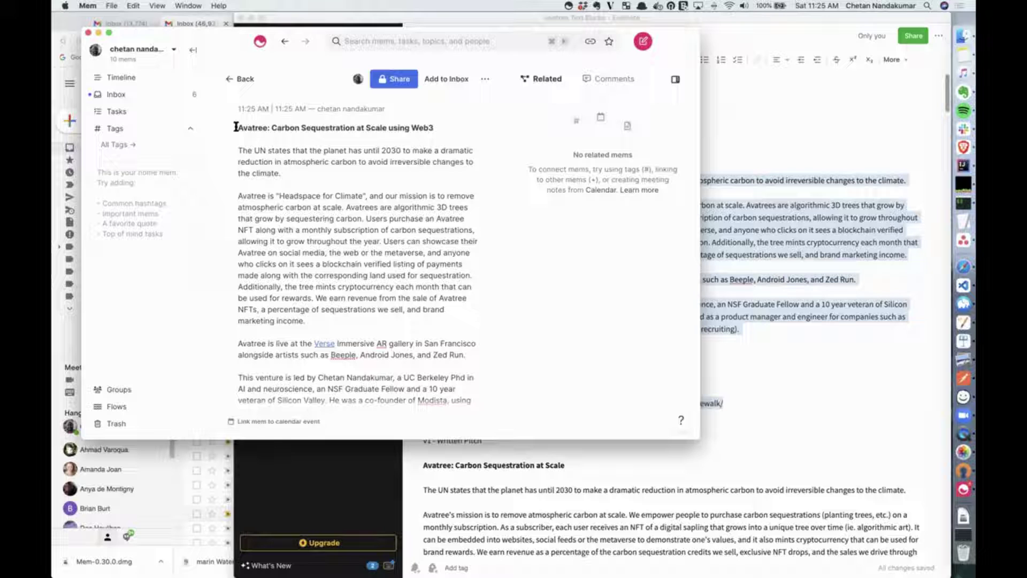
# Widen the Mem window and make the pitch's first line a large heading without the blank line below.
pyautogui.moveTo(698, 206); pyautogui.dragTo(754, 199)
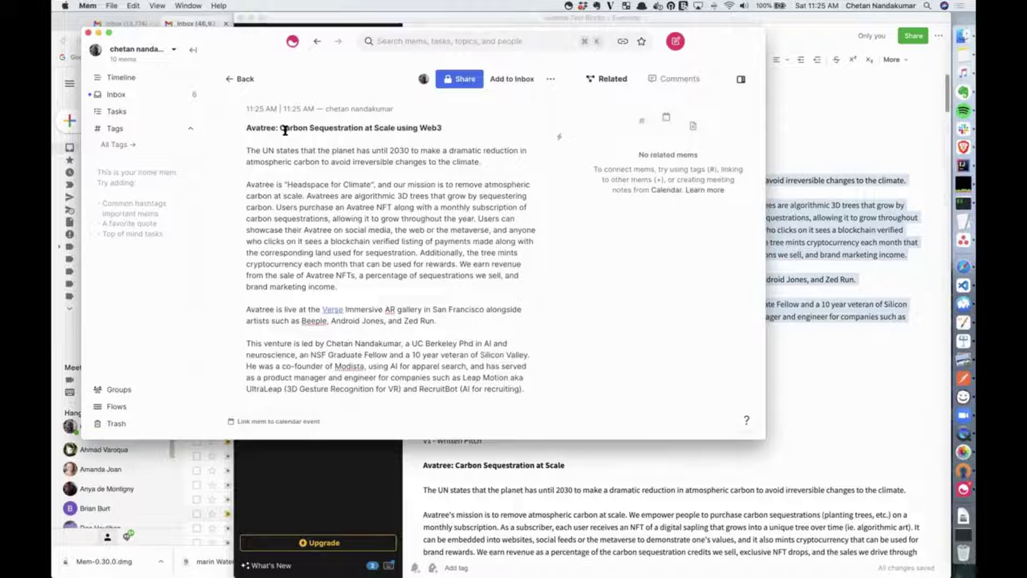
pyautogui.write('##')
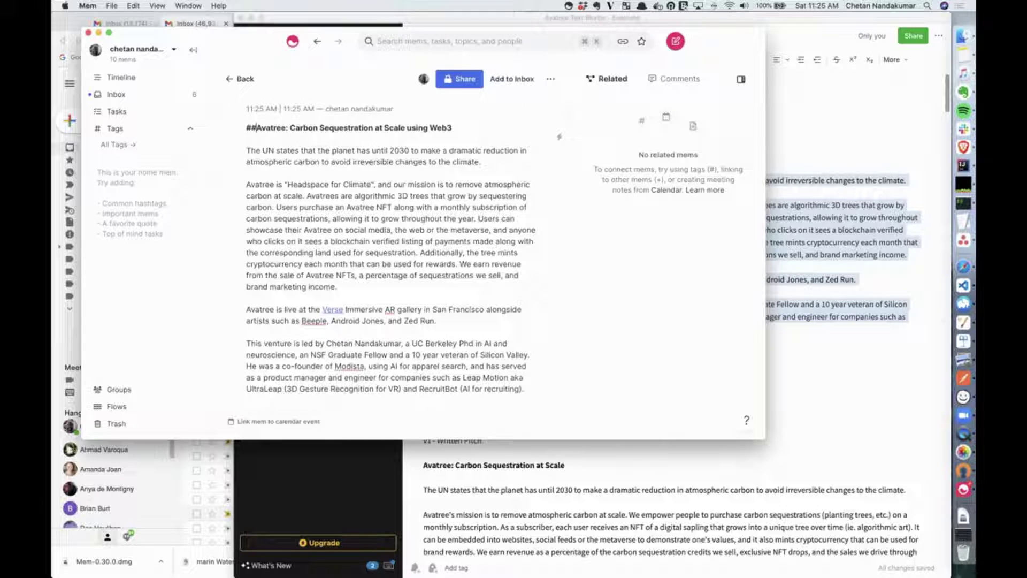
pyautogui.click(291, 171)
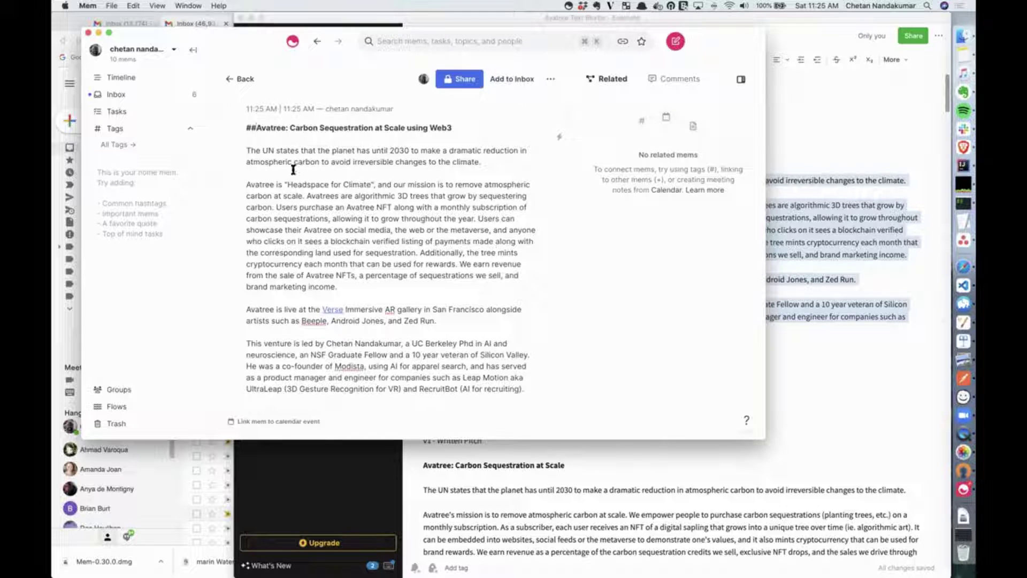
pyautogui.click(264, 138)
pyautogui.press('BackSpace')
pyautogui.click(430, 170)
pyautogui.click(259, 125)
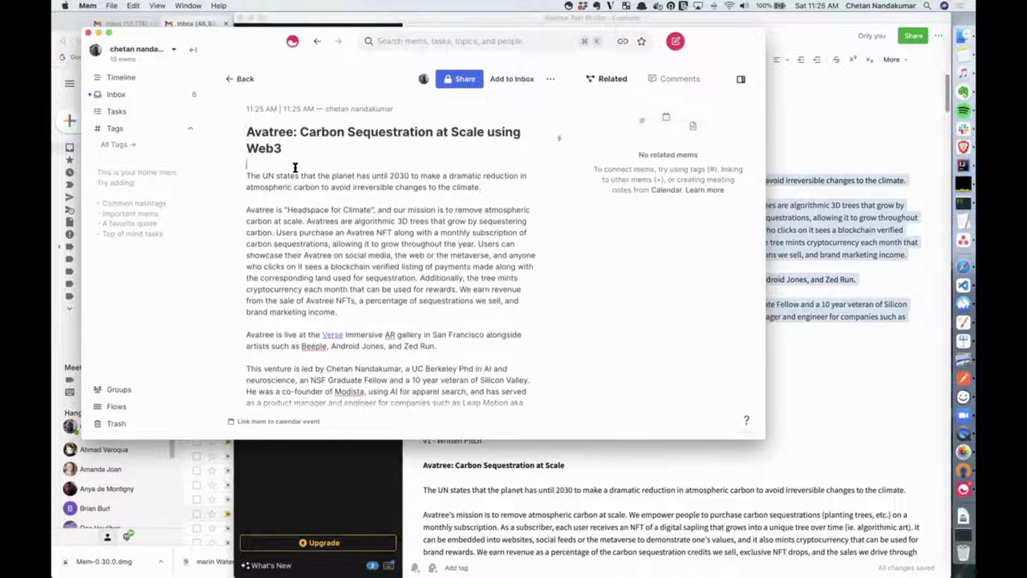
# Add the title 'Avatree Text Blurbs' above the heading and remove the blank lines under it and above Press.
pyautogui.click(248, 132)
pyautogui.press('Return')
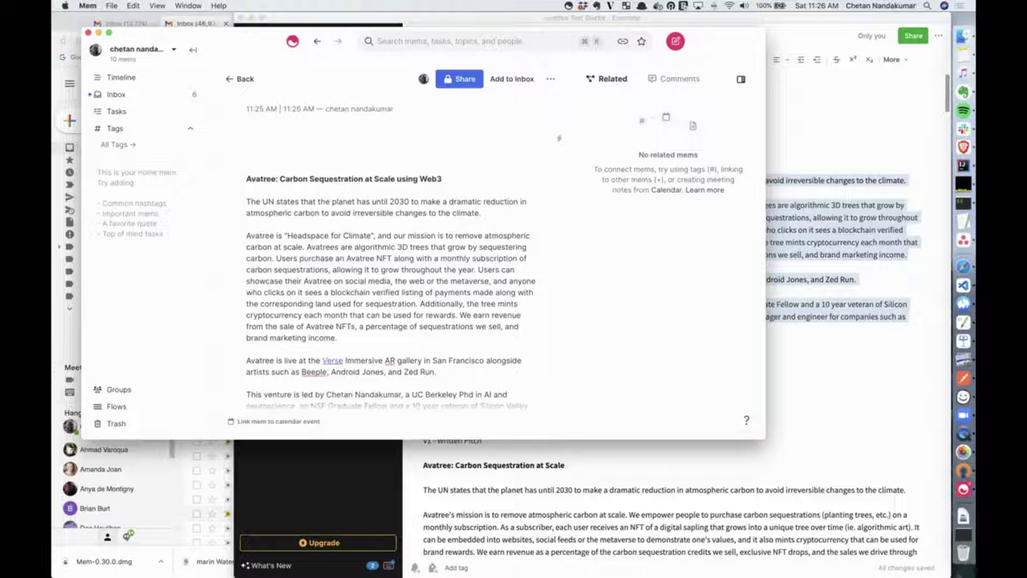
pyautogui.write('Avatree Text Blur')
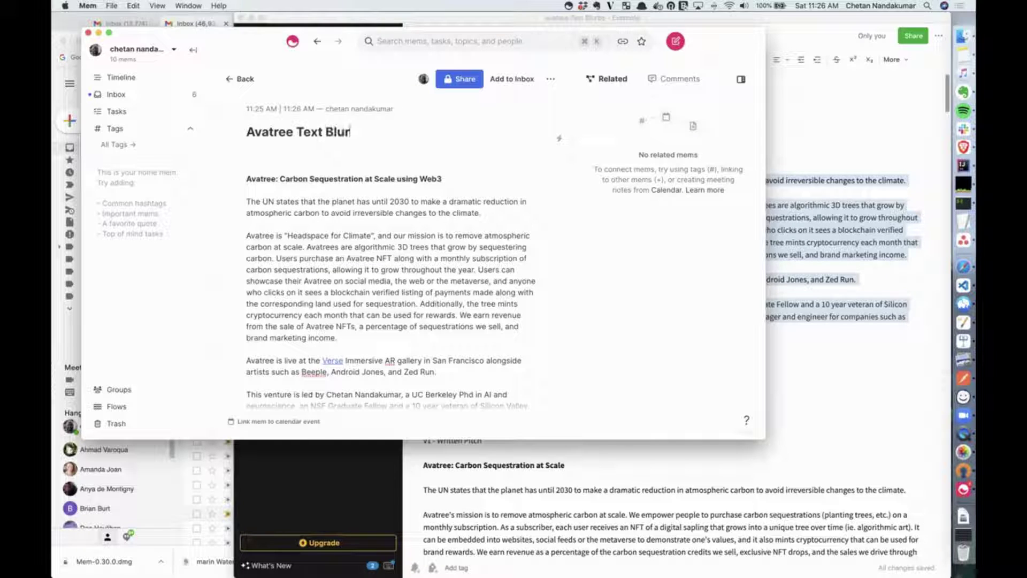
pyautogui.write('bs')
pyautogui.press('Down')
pyautogui.press('Delete')
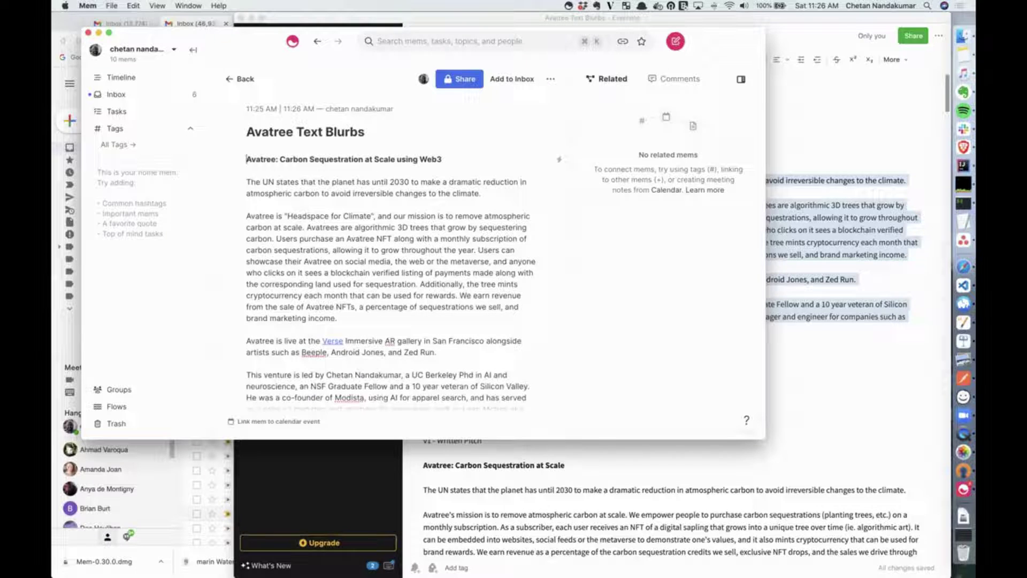
pyautogui.scroll(-6, 401, 321)
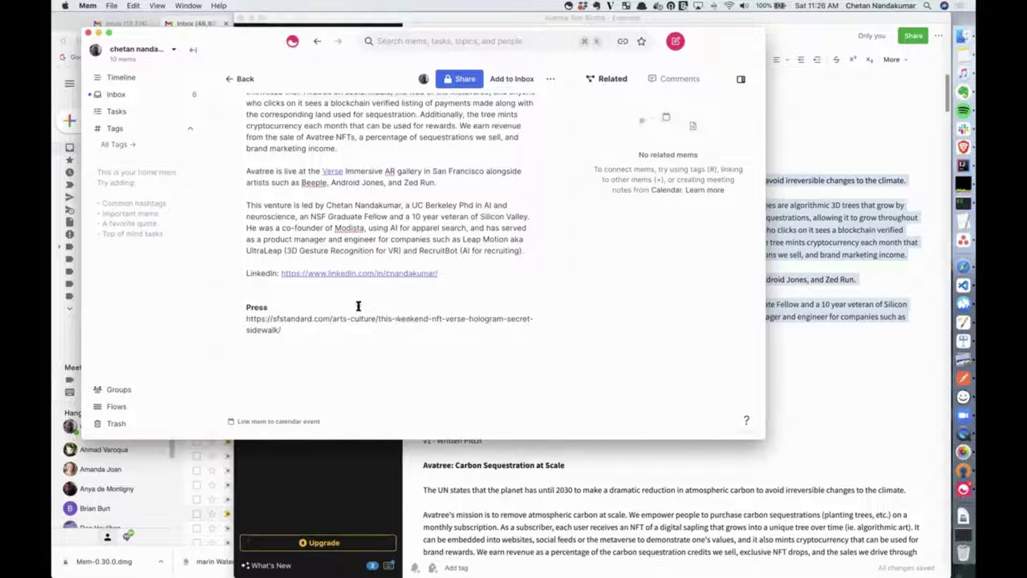
pyautogui.click(355, 296)
pyautogui.press('BackSpace')
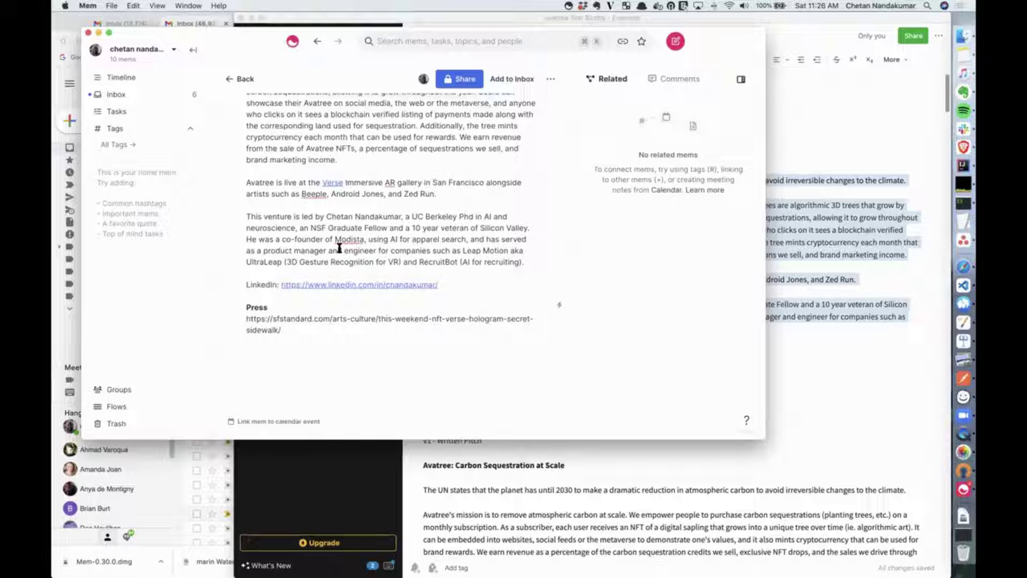
# Replace Beeple with Scott Musgrove in the artist list after Android Jones.
pyautogui.moveTo(301, 194); pyautogui.dragTo(331, 194)
pyautogui.press('BackSpace')
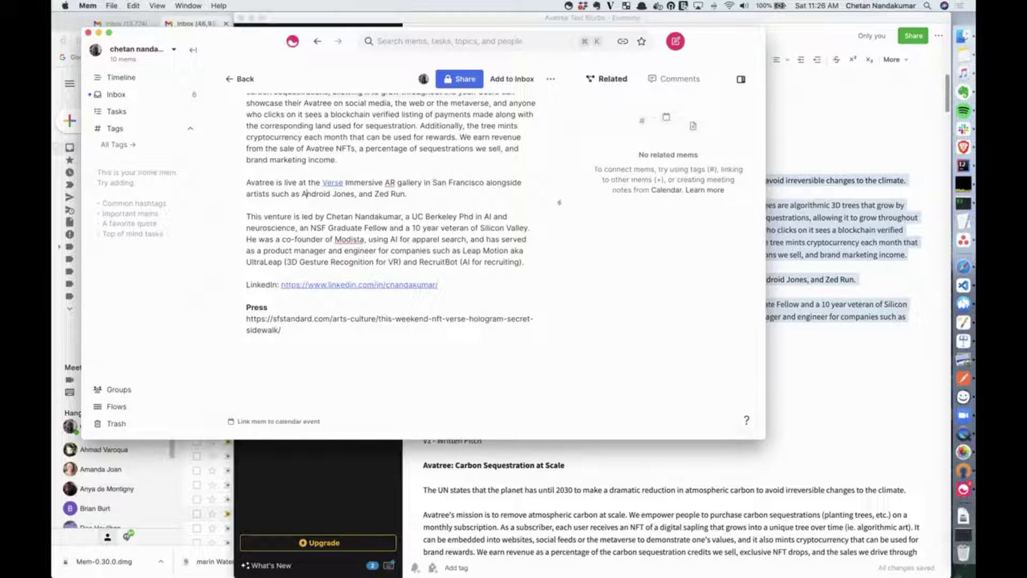
pyautogui.press('Right')
pyautogui.press('Right')
pyautogui.press('Right')
pyautogui.press('Right')
pyautogui.press('Right')
pyautogui.press('Right')
pyautogui.press('Right')
pyautogui.press('Right')
pyautogui.press('Right')
pyautogui.press('Right')
pyautogui.press('Right')
pyautogui.press('Right')
pyautogui.press('Right')
pyautogui.write(', Scott Musgrove')
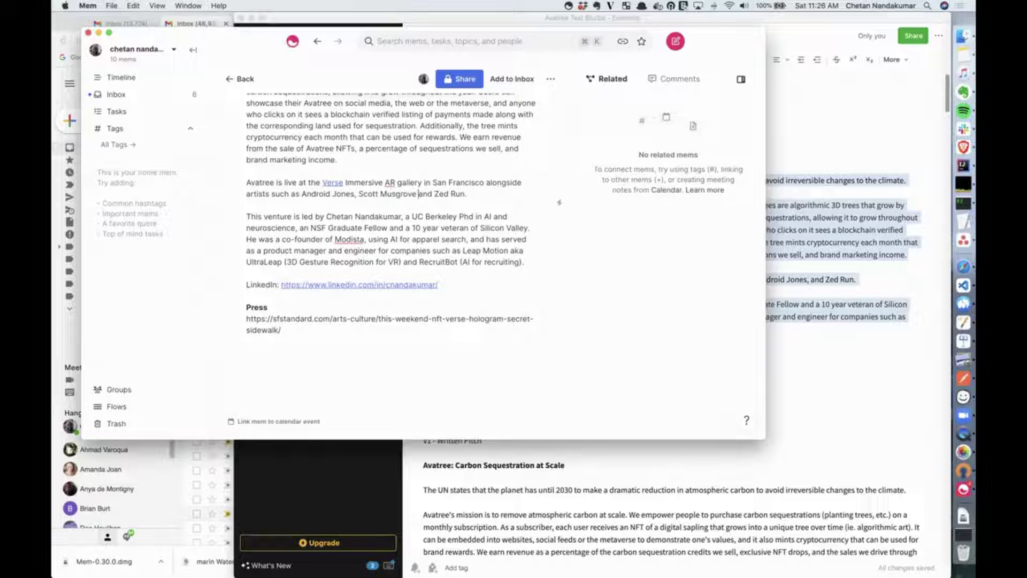
pyautogui.scroll(5, 345, 136)
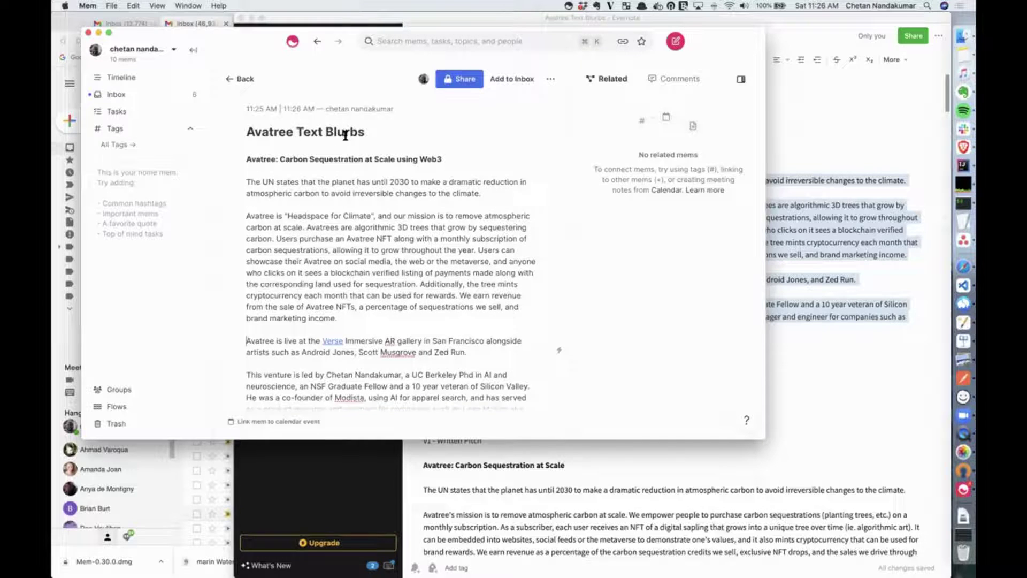
pyautogui.scroll(-5, 345, 136)
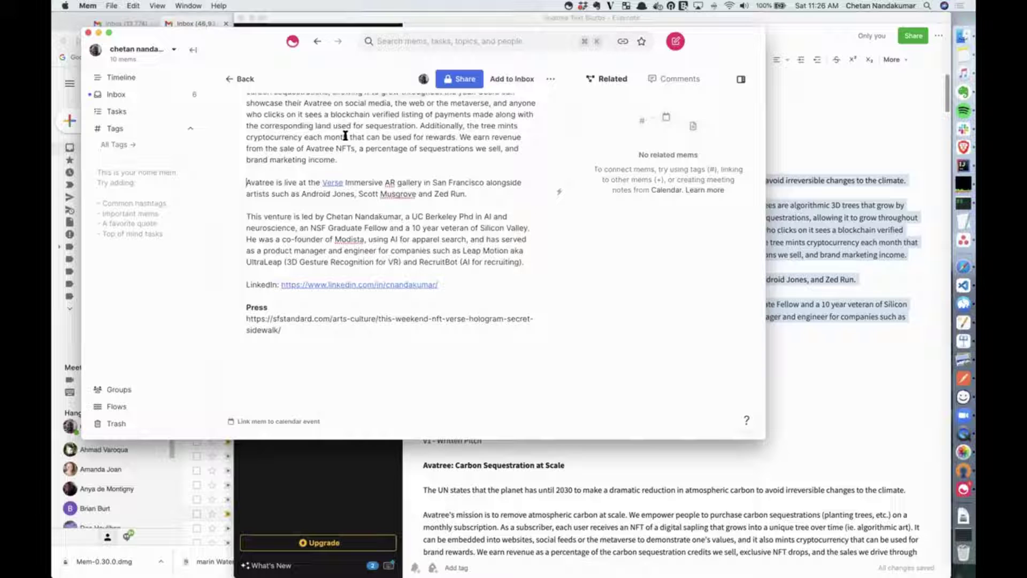
pyautogui.scroll(5, 345, 136)
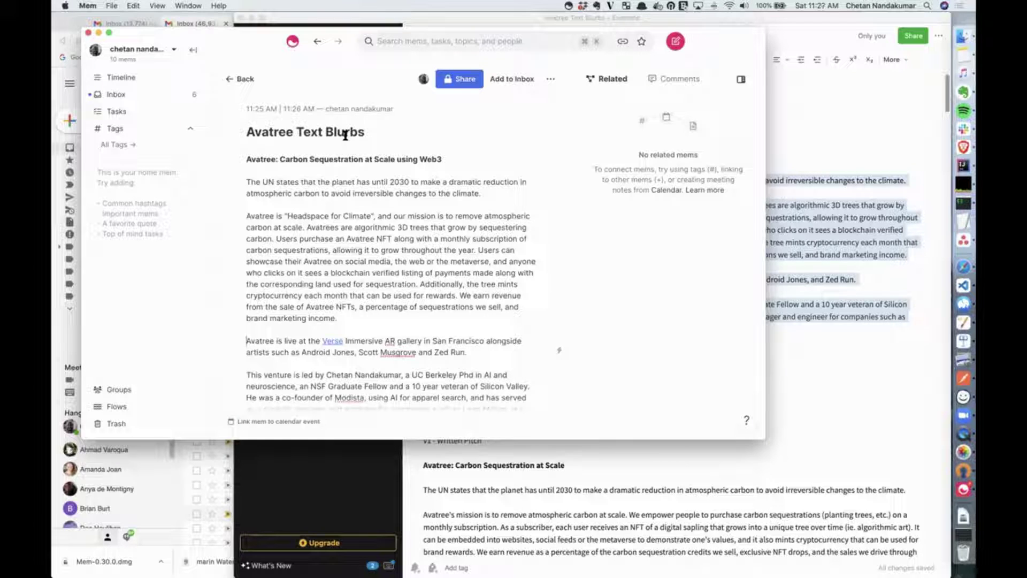
# Remove the 'Avatree Text Blurbs' title so the Carbon Sequestration heading is on top again.
pyautogui.click(268, 147)
pyautogui.press('BackSpace')
pyautogui.press('BackSpace')
pyautogui.press('BackSpace')
pyautogui.press('BackSpace')
pyautogui.press('BackSpace')
pyautogui.press('BackSpace')
pyautogui.press('BackSpace')
pyautogui.press('BackSpace')
pyautogui.press('BackSpace')
pyautogui.press('BackSpace')
pyautogui.press('BackSpace')
pyautogui.press('BackSpace')
pyautogui.press('BackSpace')
pyautogui.press('BackSpace')
pyautogui.press('BackSpace')
pyautogui.press('BackSpace')
pyautogui.press('BackSpace')
pyautogui.press('BackSpace')
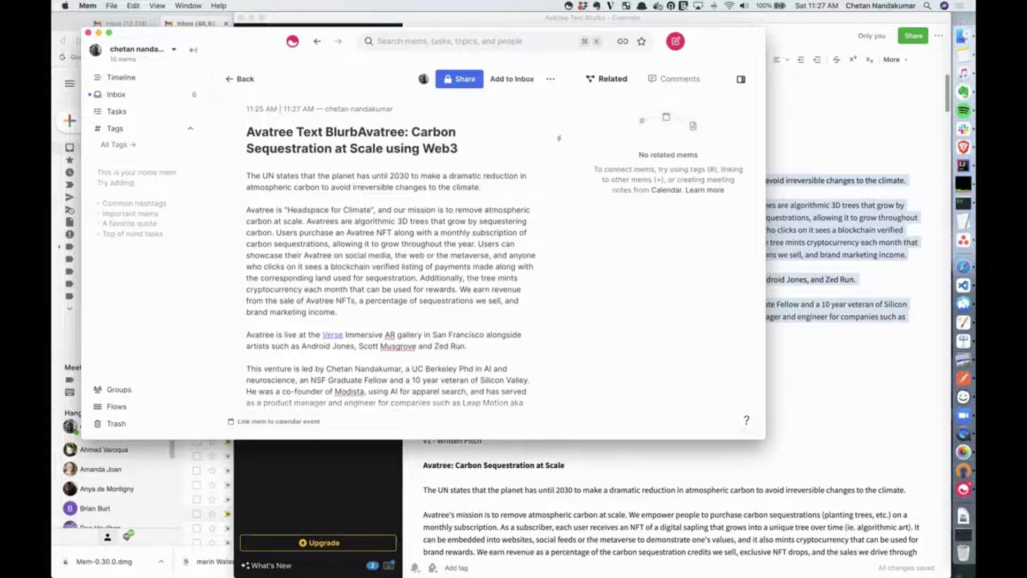
pyautogui.press('BackSpace')
pyautogui.press('BackSpace')
pyautogui.press('BackSpace')
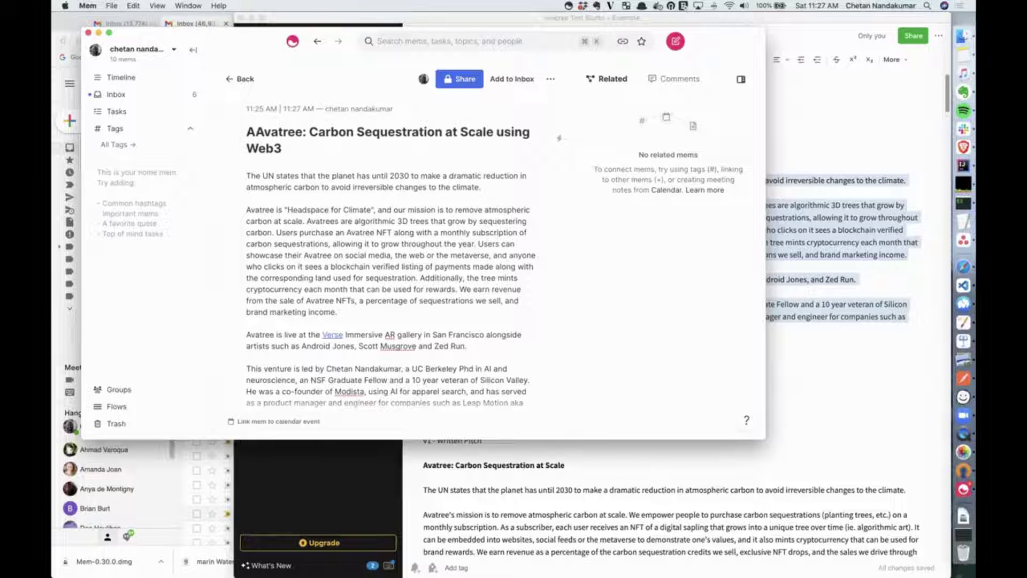
pyautogui.click(301, 196)
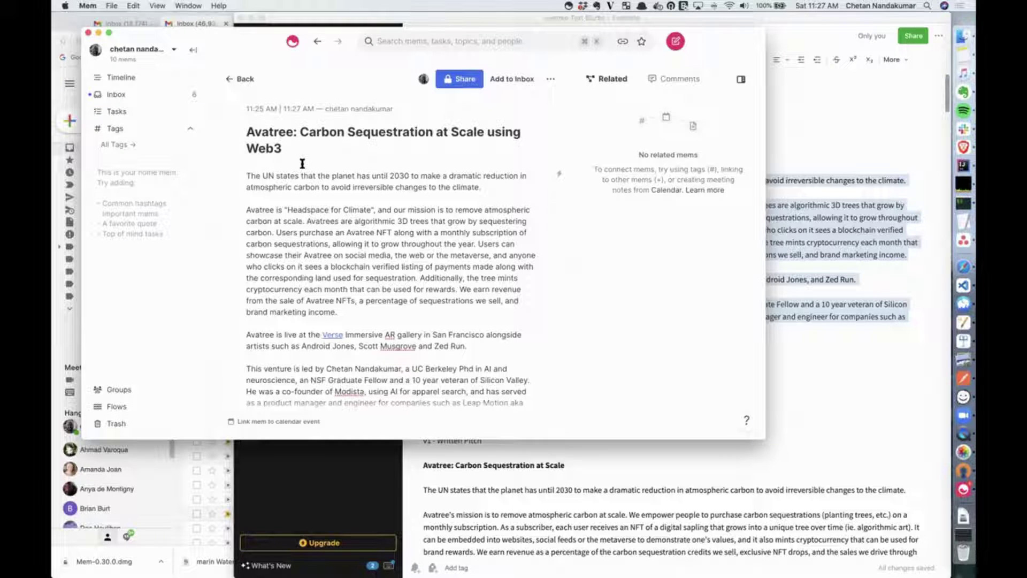
pyautogui.press('Return')
pyautogui.press('Return')
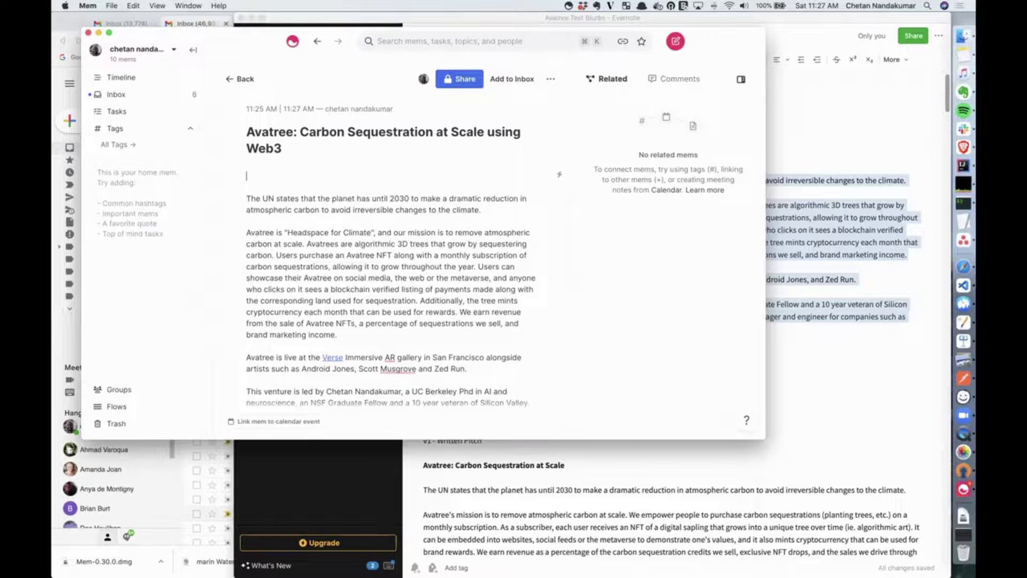
# Type #avatree and #blurbs tags under the heading, then delete those tag lines again.
pyautogui.write('#avatree')
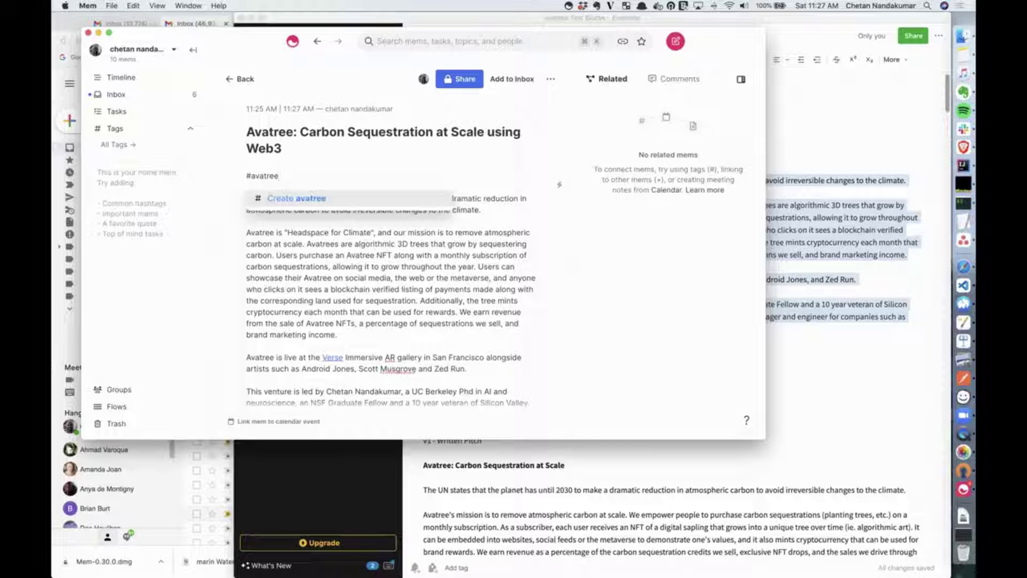
pyautogui.write('blurbs')
pyautogui.click(283, 176)
pyautogui.click(278, 175)
pyautogui.press('Delete')
pyautogui.press('Delete')
pyautogui.press('Delete')
pyautogui.press('Delete')
pyautogui.press('Delete')
pyautogui.press('Delete')
pyautogui.press('Return')
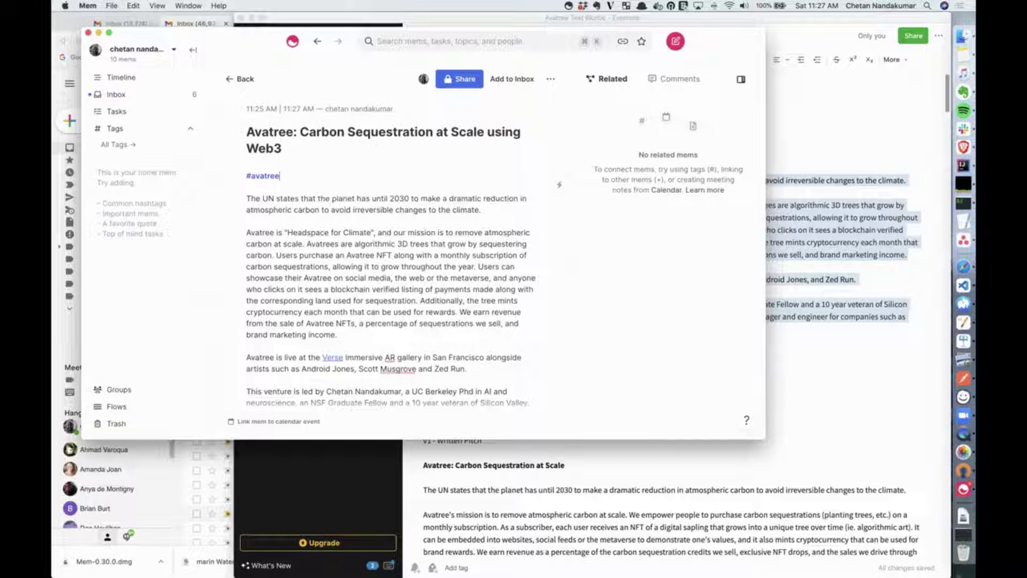
pyautogui.press('Return')
pyautogui.write('#blurbs')
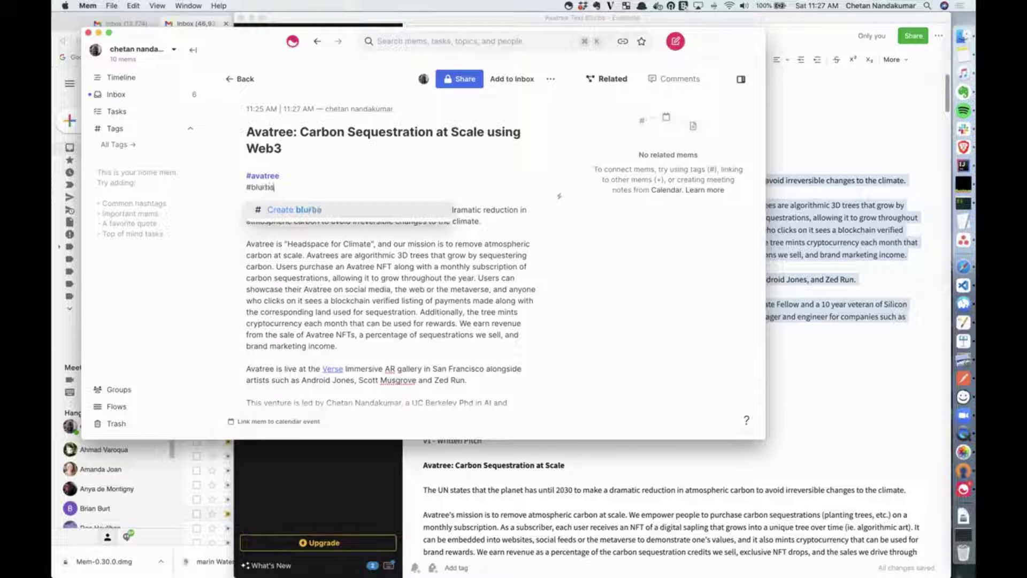
pyautogui.press('Escape')
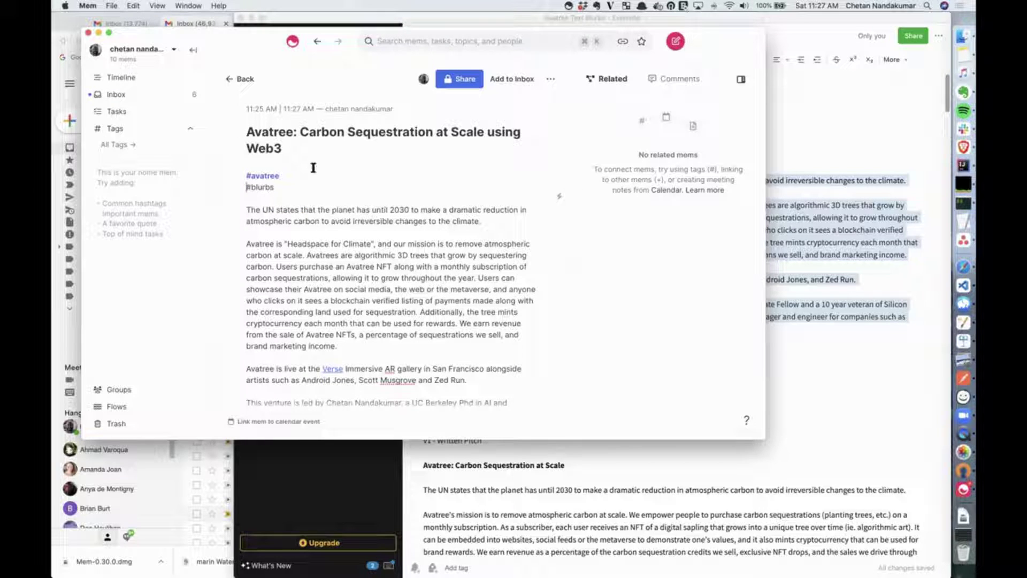
pyautogui.keyDown('shift'); pyautogui.click(231, 178); pyautogui.keyUp('shift')
pyautogui.press('super+c')
pyautogui.press('BackSpace')
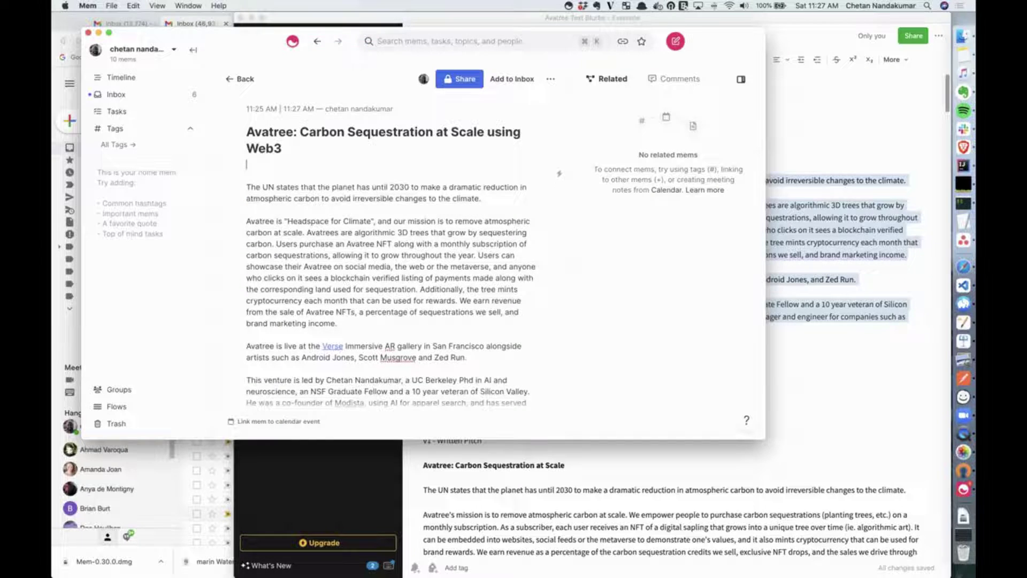
pyautogui.press('BackSpace')
# Paste the #avatree and #blurbs tags after the Press link, then move them directly under the heading.
pyautogui.scroll(-5, 324, 319)
pyautogui.click(316, 351)
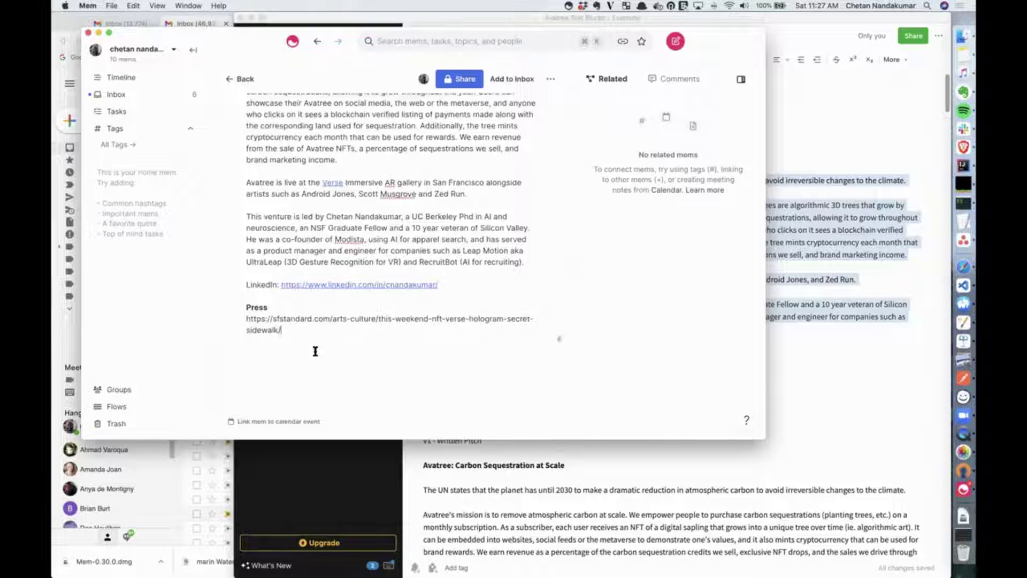
pyautogui.press('super+v')
pyautogui.click(307, 345)
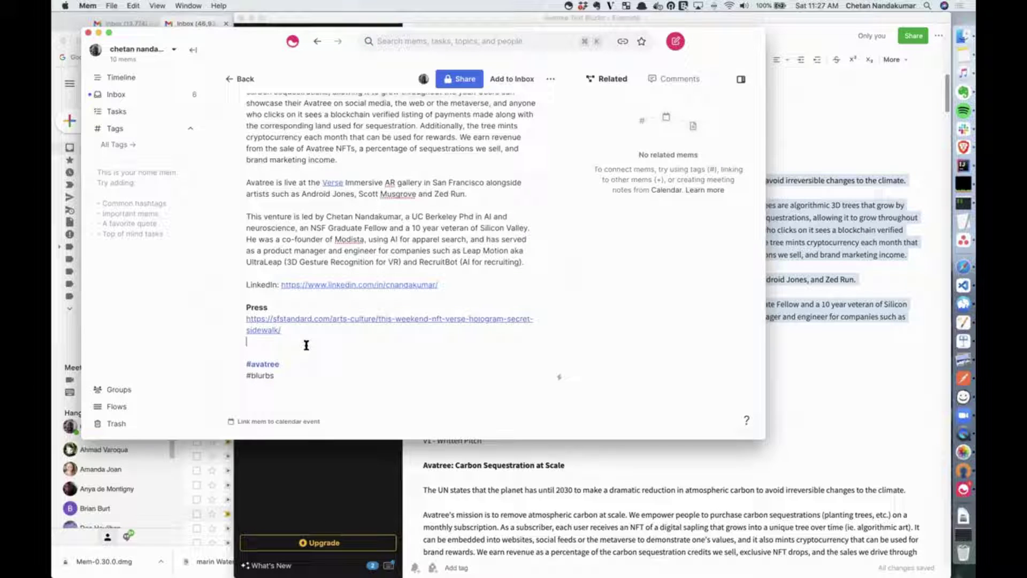
pyautogui.moveTo(269, 377); pyautogui.dragTo(234, 367)
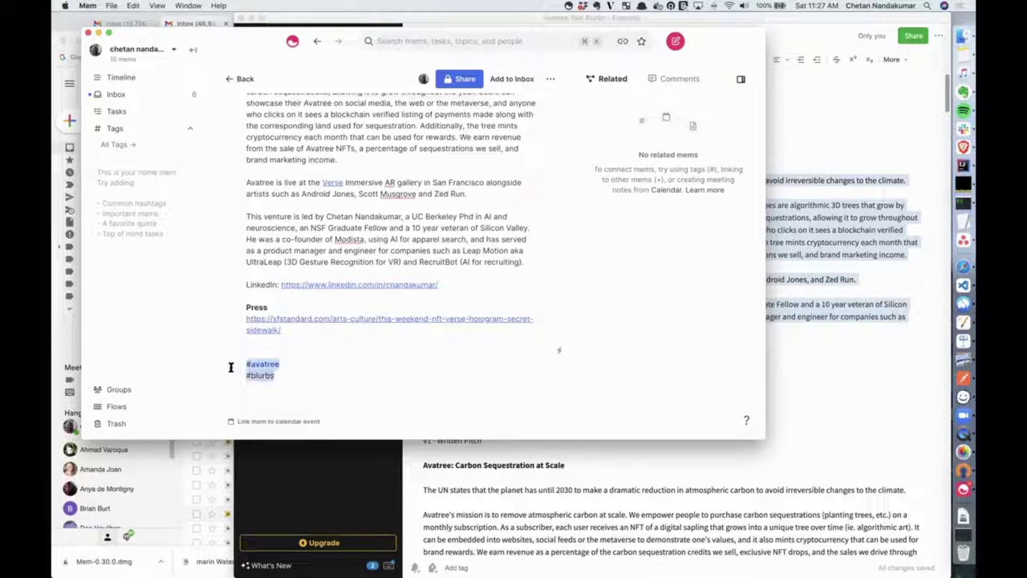
pyautogui.press('super+x')
pyautogui.scroll(10, 303, 279)
pyautogui.click(247, 177)
pyautogui.press('super+v')
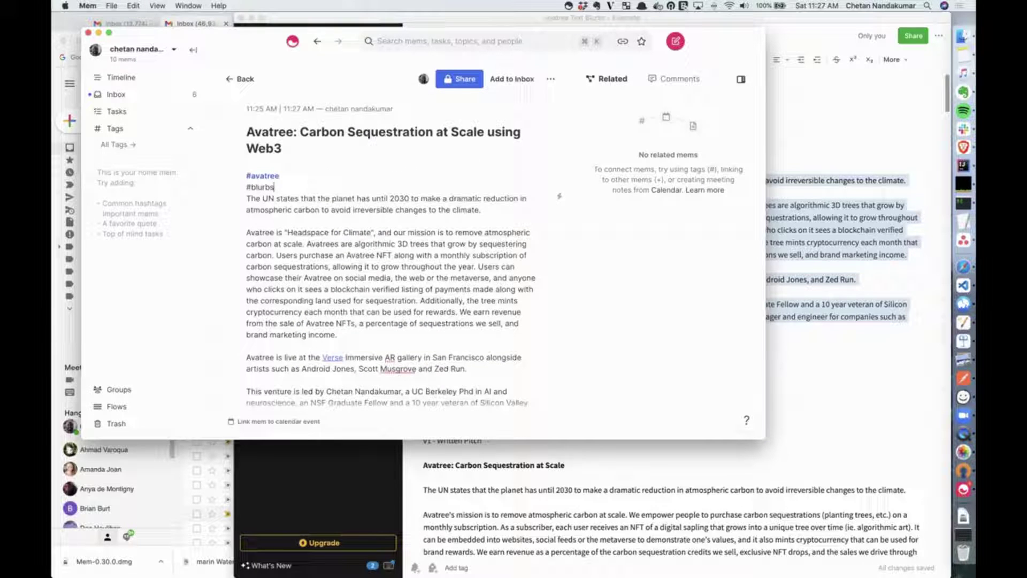
pyautogui.press('Return')
pyautogui.press('Return')
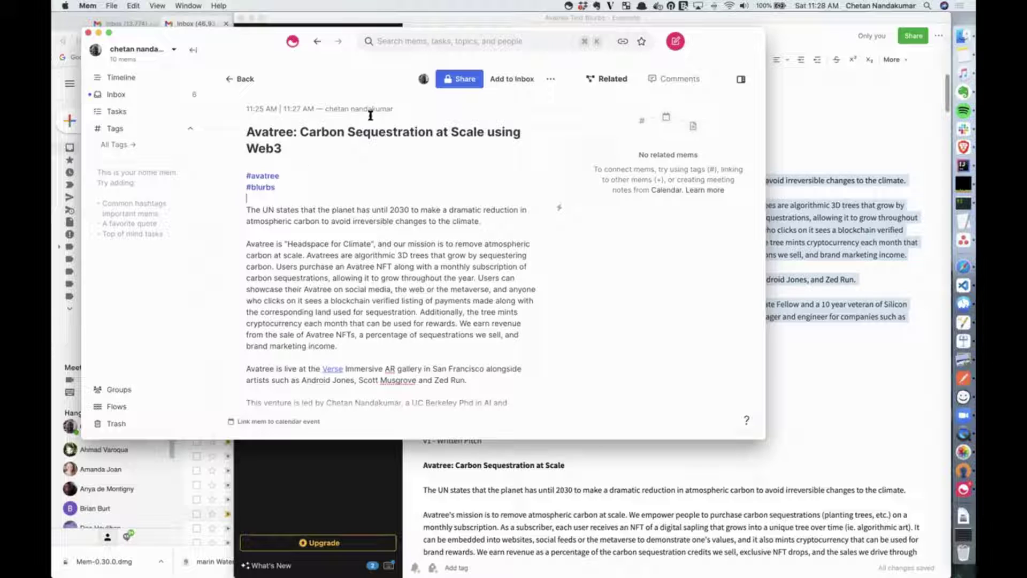
# Paste the Lowercarbon Pitch section from the Evernote note into a new mem.
pyautogui.click(676, 41)
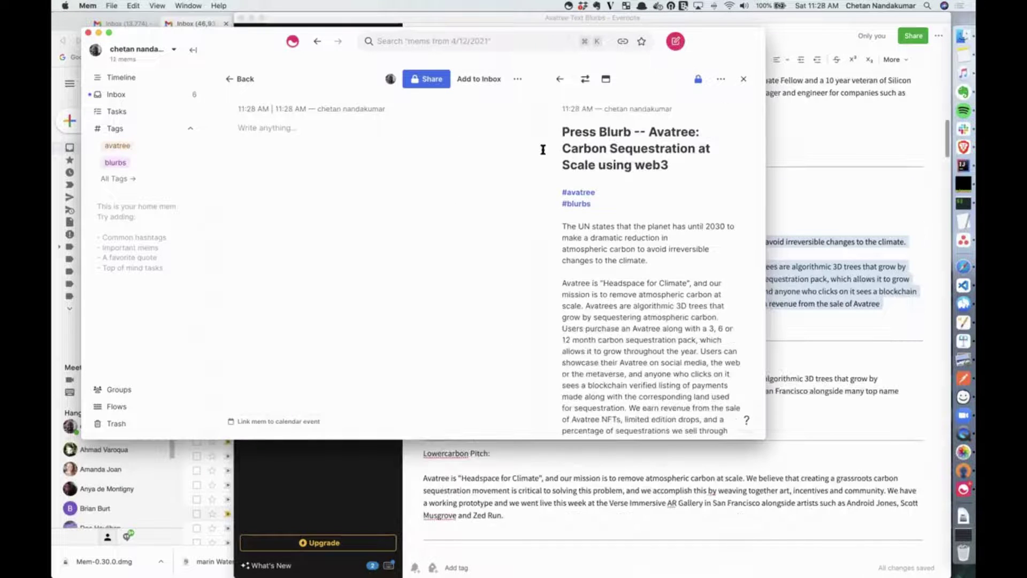
pyautogui.click(515, 448)
pyautogui.click(468, 412)
pyautogui.scroll(-5, 467, 413)
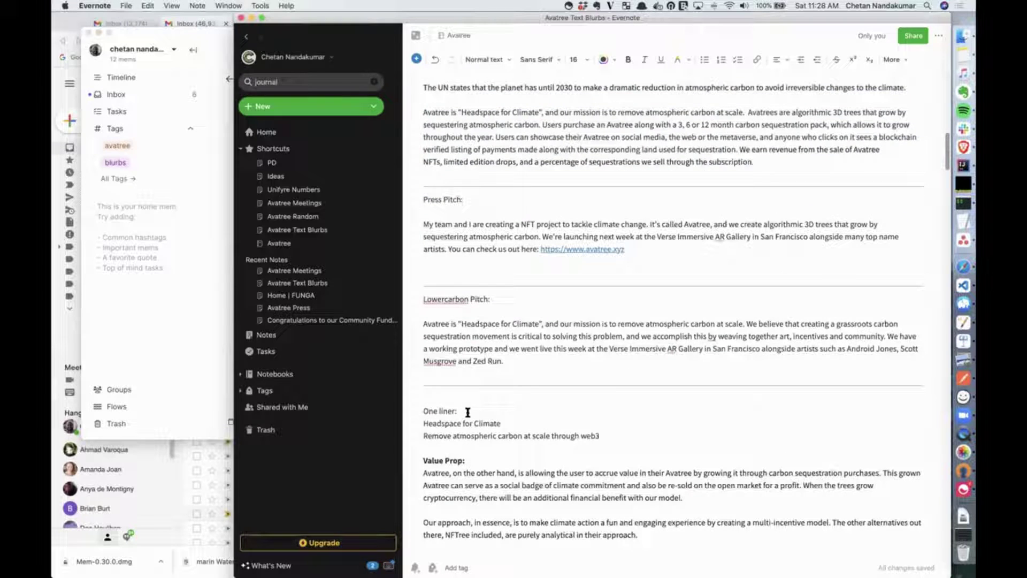
pyautogui.click(511, 367)
pyautogui.hotkey('shift', 'Up')
pyautogui.hotkey('shift', 'Up')
pyautogui.hotkey('shift', 'Up')
pyautogui.hotkey('shift', 'Up')
pyautogui.hotkey('shift', 'Up')
pyautogui.hotkey('shift', 'Up')
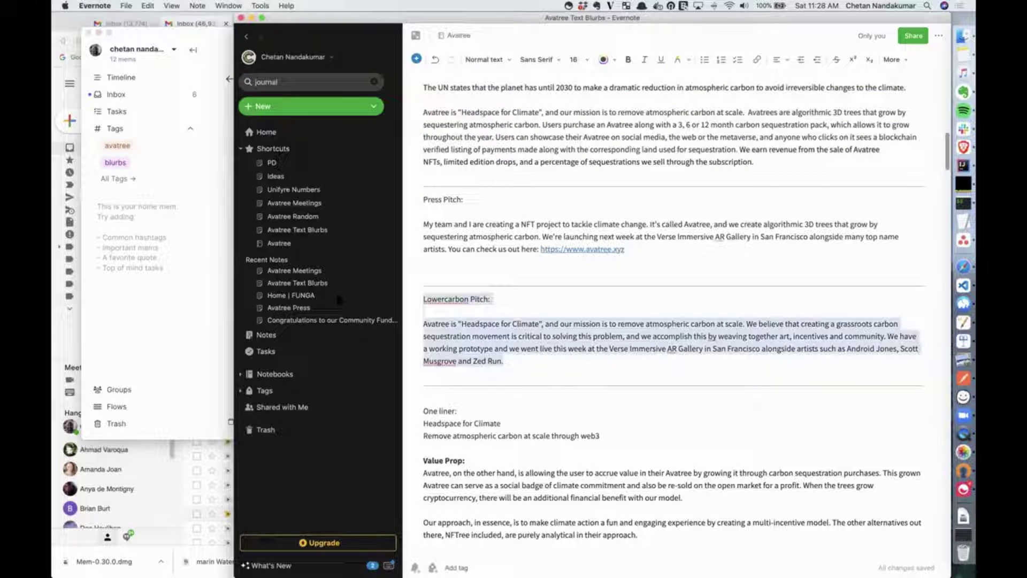
pyautogui.press('super+Tab')
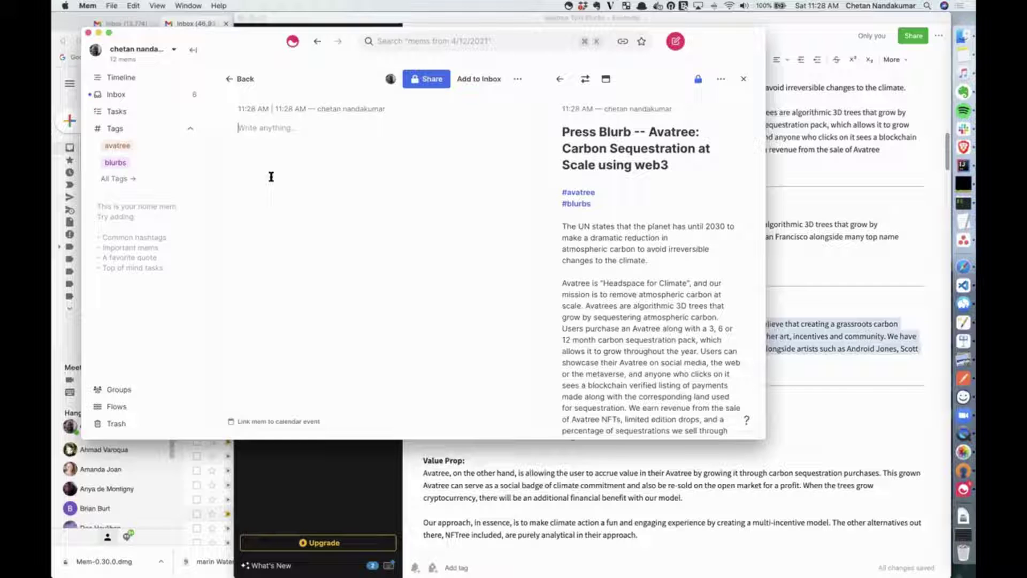
pyautogui.press('super+v')
# Tag the Lowercarbon pitch mem with #avatree and #blurbs.
pyautogui.write('#avatr')
pyautogui.press('Return')
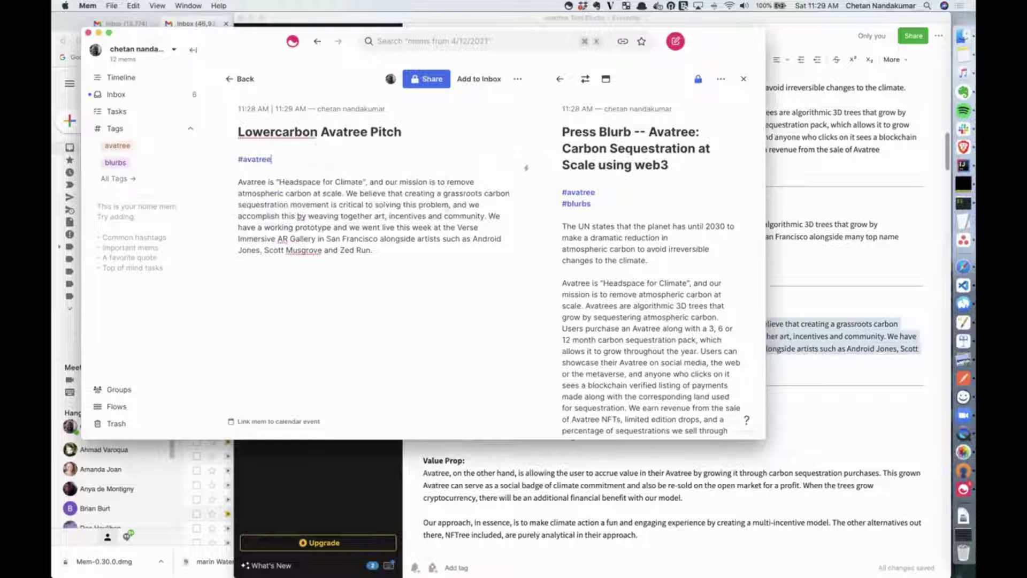
pyautogui.press('Return')
pyautogui.write('#blurbs')
pyautogui.press('BackSpace')
pyautogui.press('BackSpace')
pyautogui.press('BackSpace')
pyautogui.press('BackSpace')
pyautogui.press('BackSpace')
pyautogui.press('BackSpace')
pyautogui.press('BackSpace')
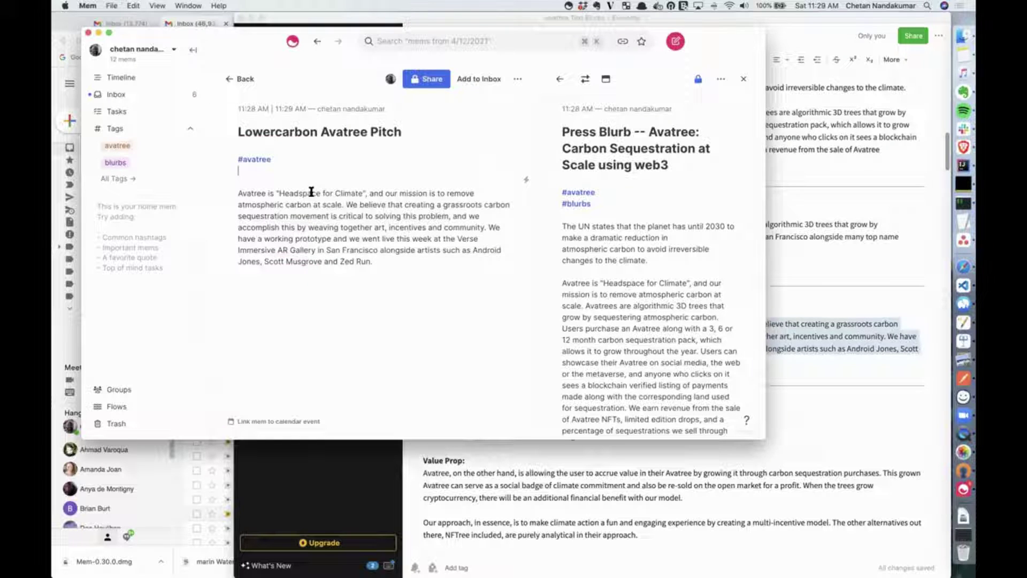
pyautogui.press('super+z')
# Show the mems tagged #avatree, then those tagged #blurbs.
pyautogui.click(259, 162)
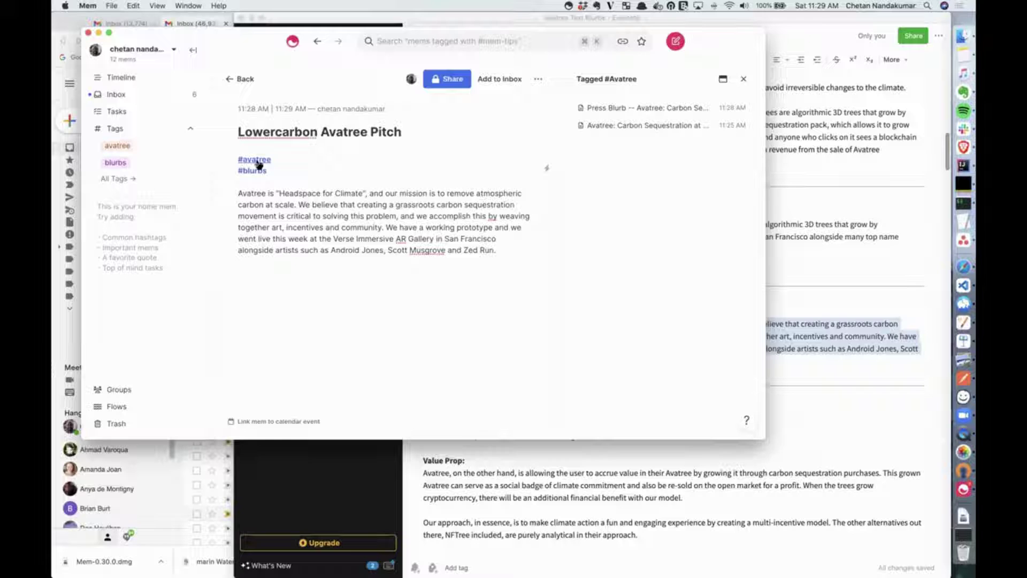
pyautogui.click(257, 170)
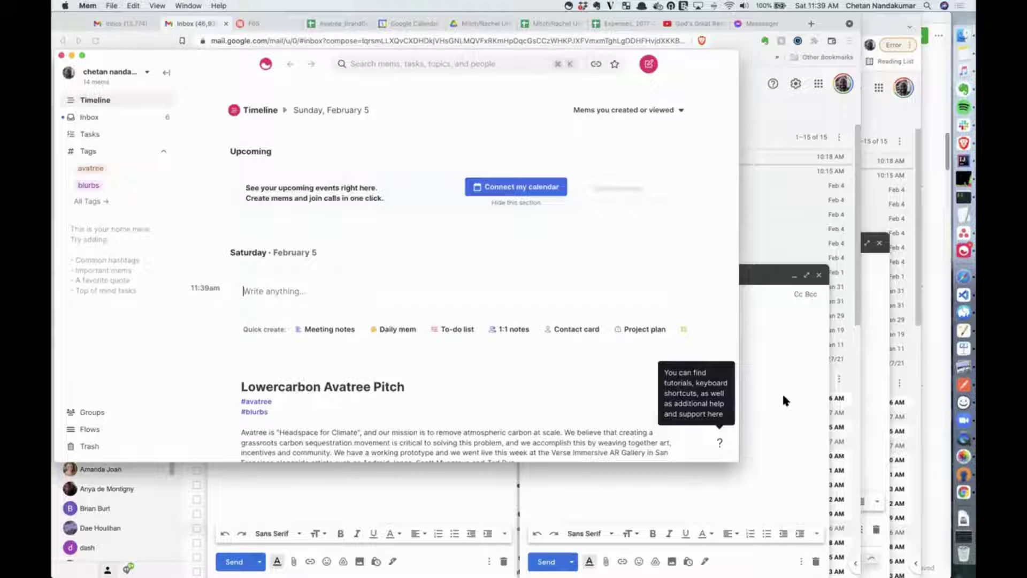
# Discard the extra draft, paste the Lowercarbon Avatree Pitch into the email body, and open a new tab.
pyautogui.click(636, 359)
pyautogui.click(506, 274)
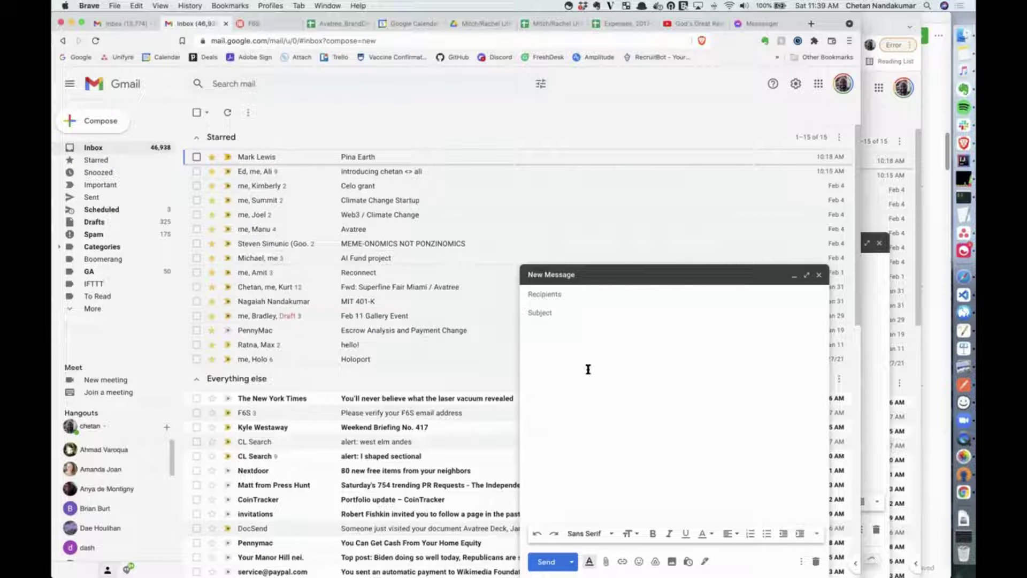
pyautogui.press('super+space')
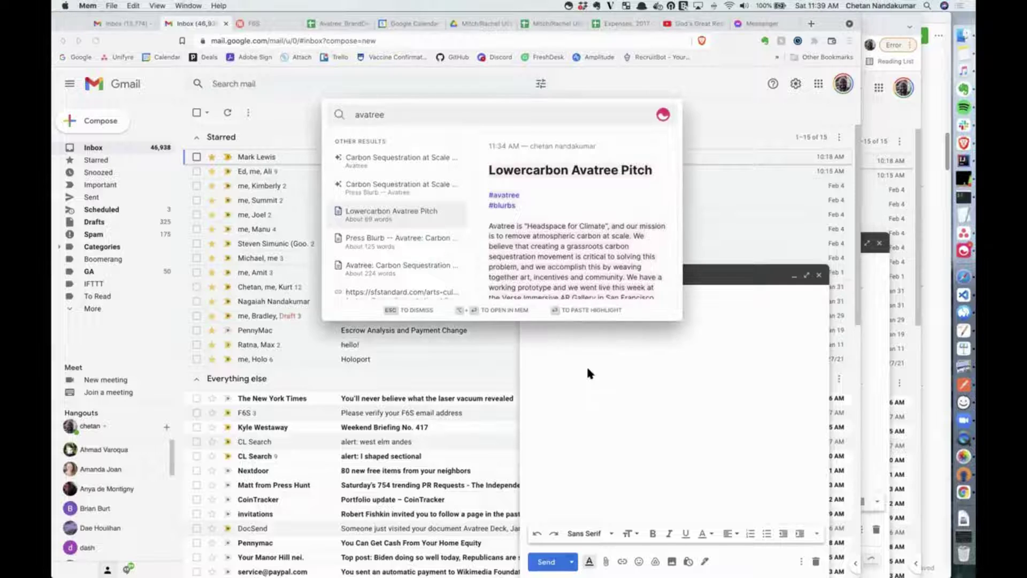
pyautogui.press('Escape')
pyautogui.press('super+v')
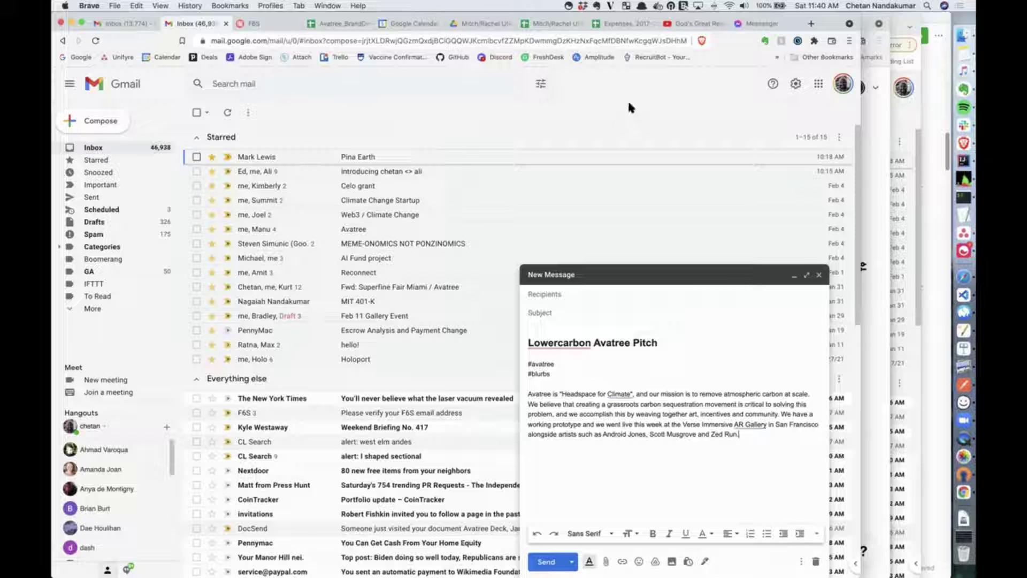
pyautogui.click(810, 23)
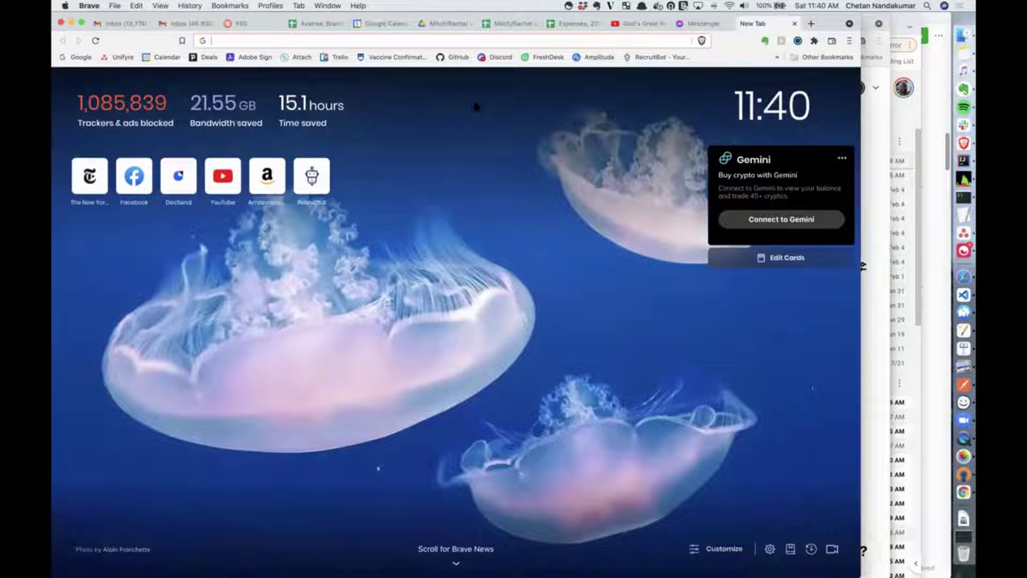
# Go to medium.com and open the trending article 'Reflections from an 18-Year Old Me'.
pyautogui.write('medi')
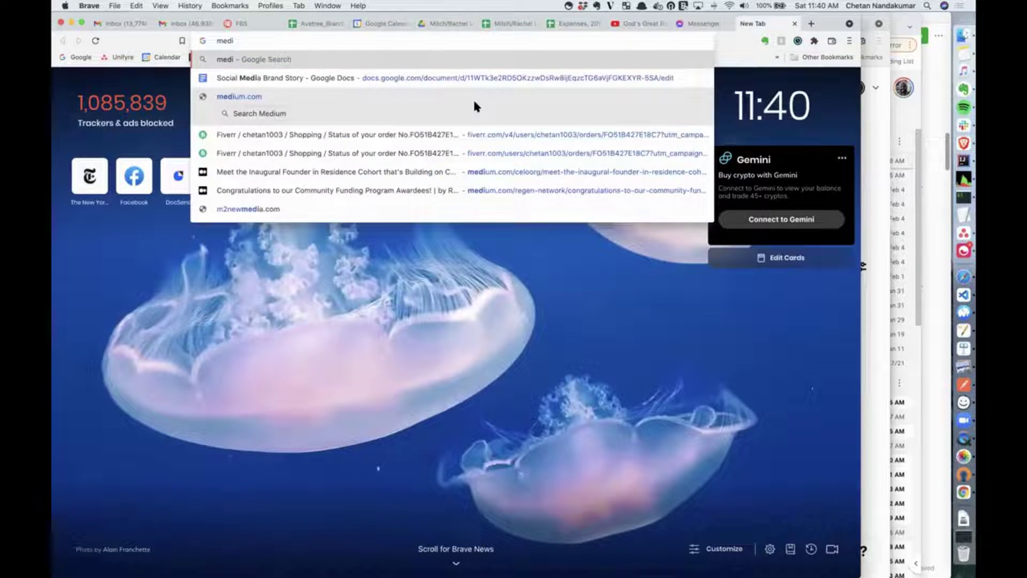
pyautogui.write('um.com')
pyautogui.press('Return')
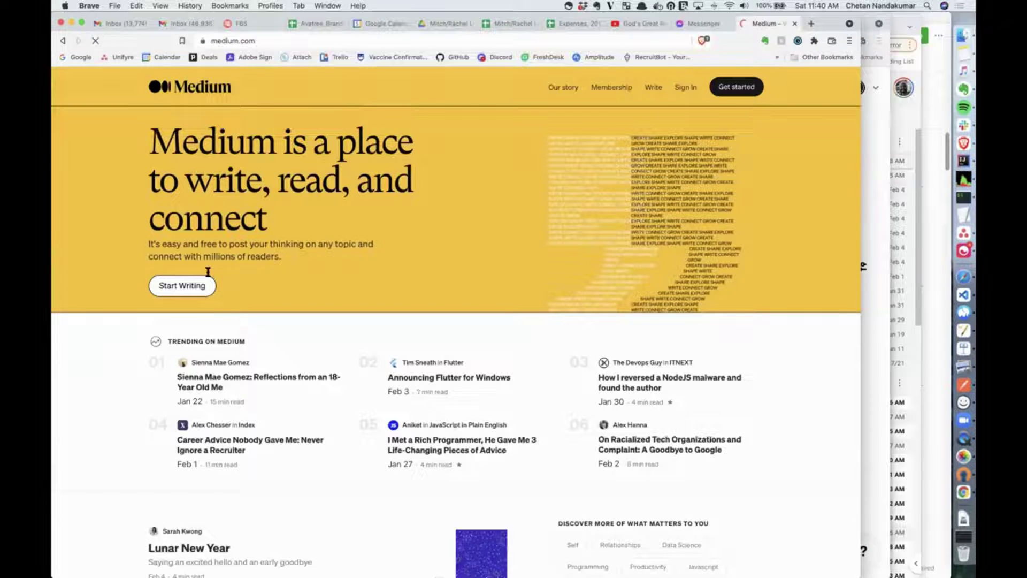
pyautogui.click(216, 381)
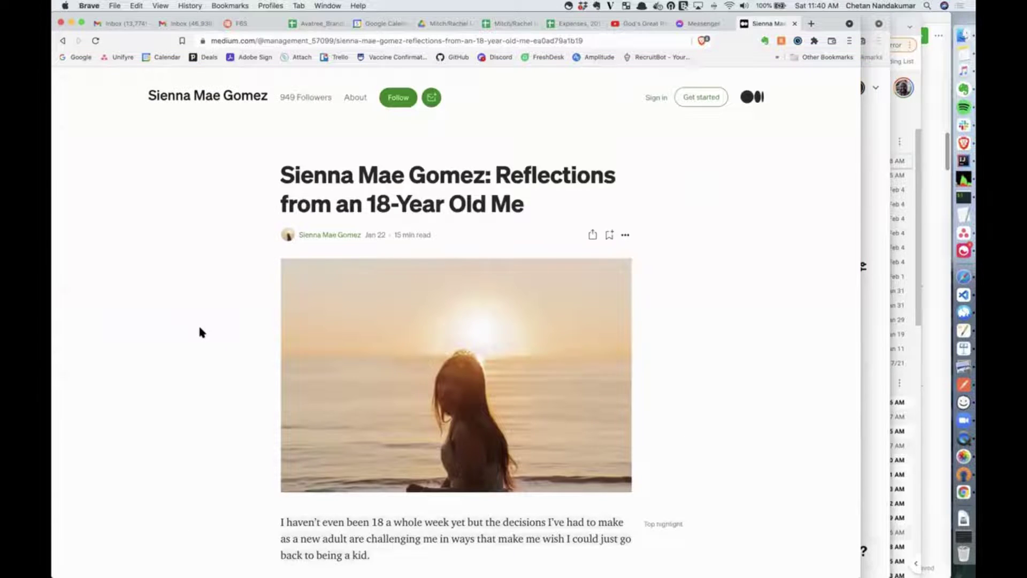
# Select the article's second paragraph and send it to Mem's quick-capture.
pyautogui.scroll(-5, 199, 331)
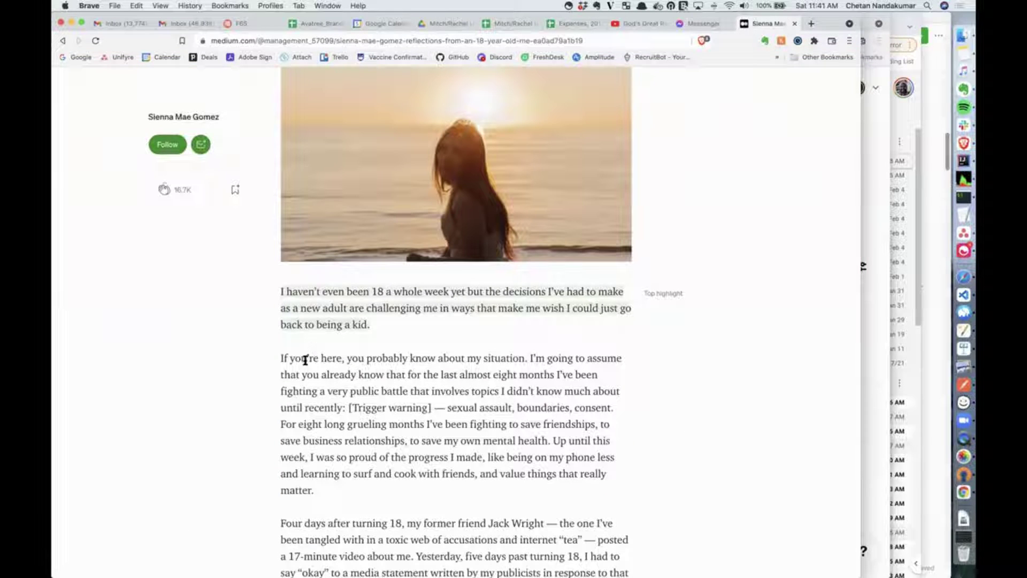
pyautogui.tripleClick(401, 392)
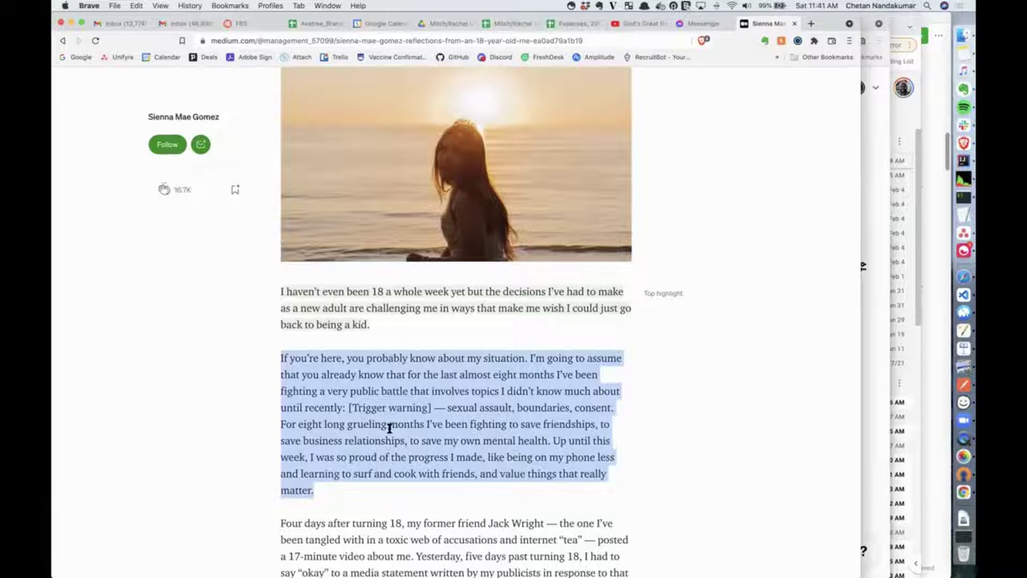
pyautogui.press('super+shift+space')
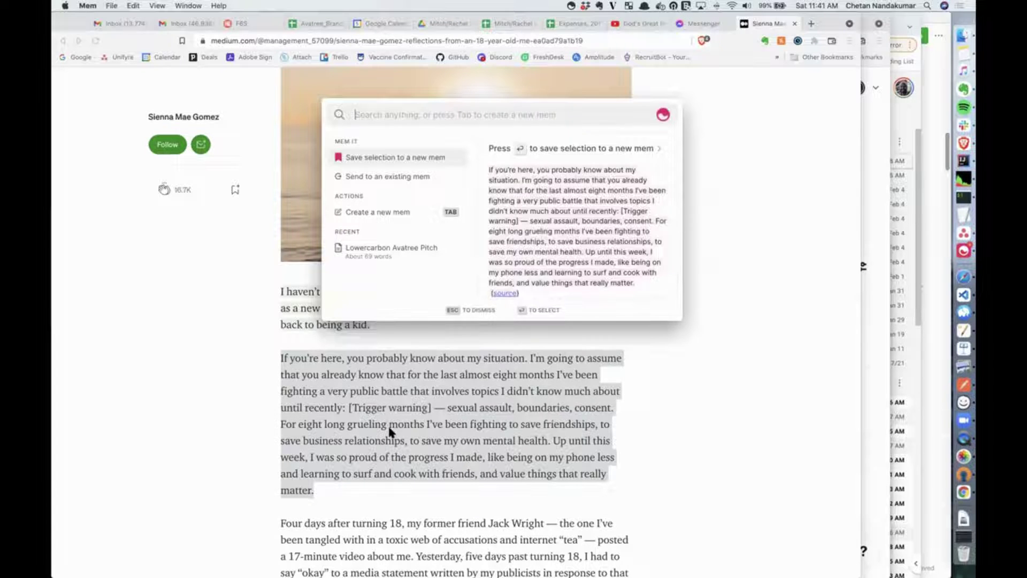
# Save the 'If you're here' paragraph as a new mem, check it on the Timeline, then return to the article.
pyautogui.press('Return')
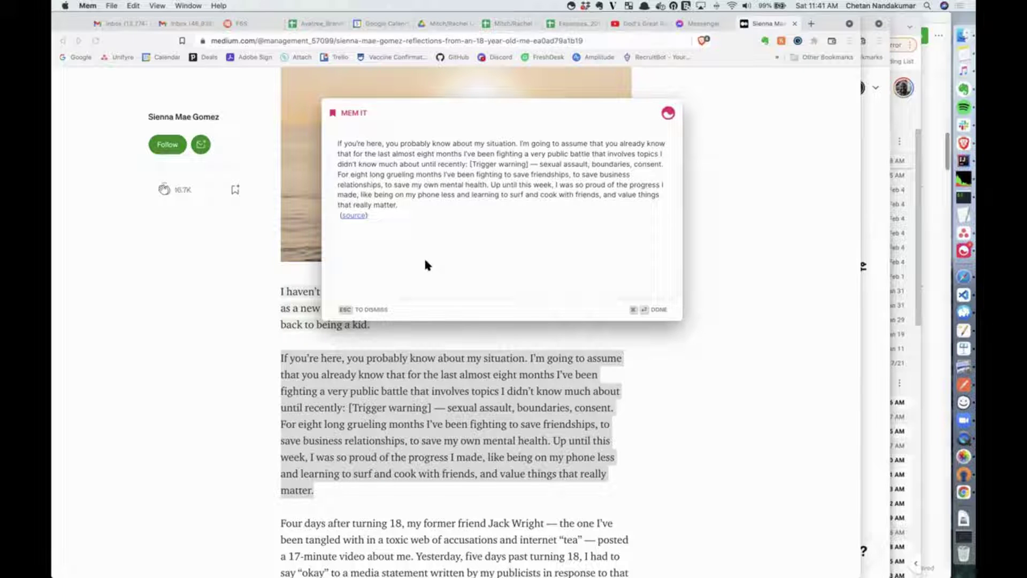
pyautogui.press('super+Return')
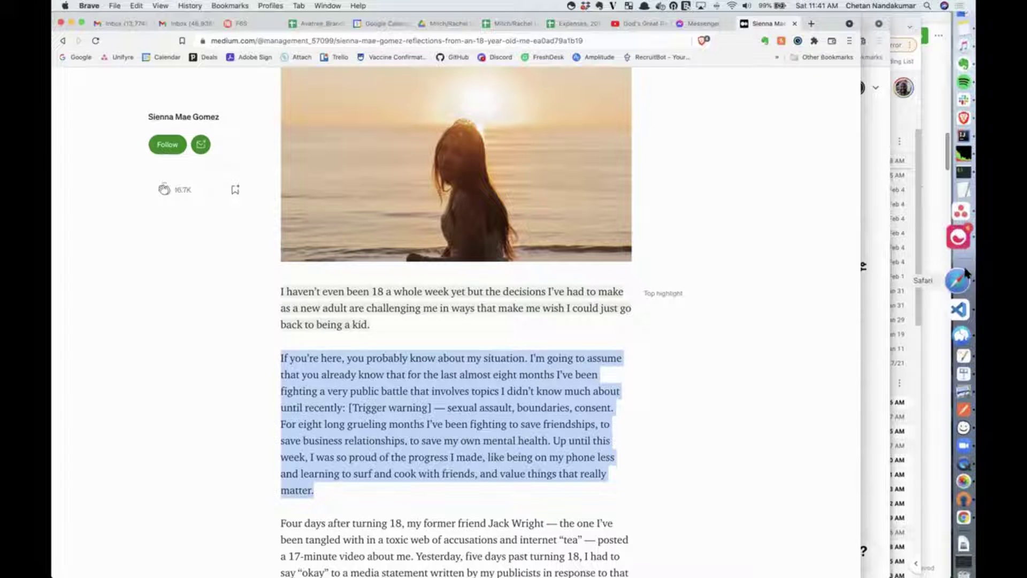
pyautogui.click(958, 237)
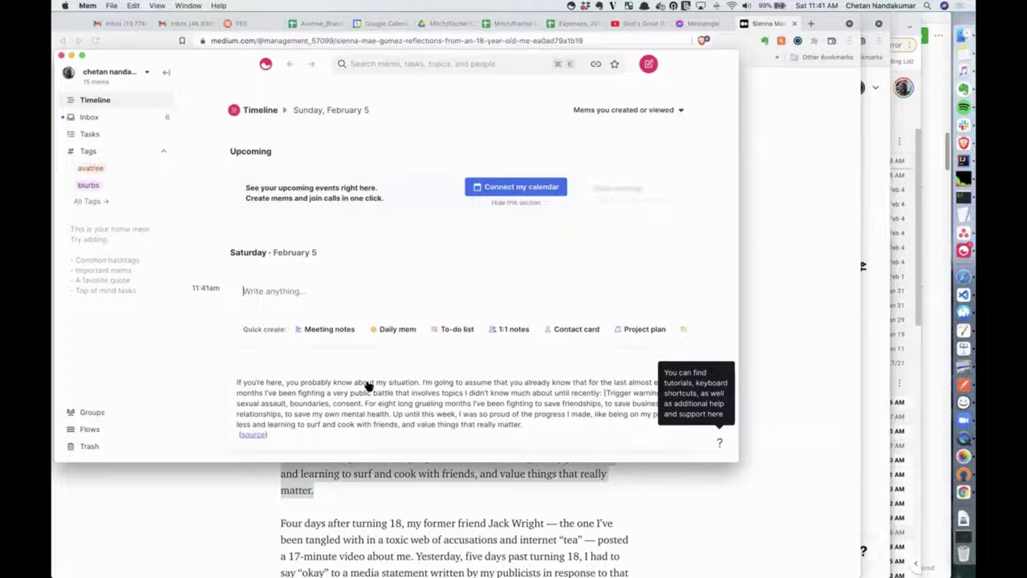
pyautogui.scroll(-5, 368, 385)
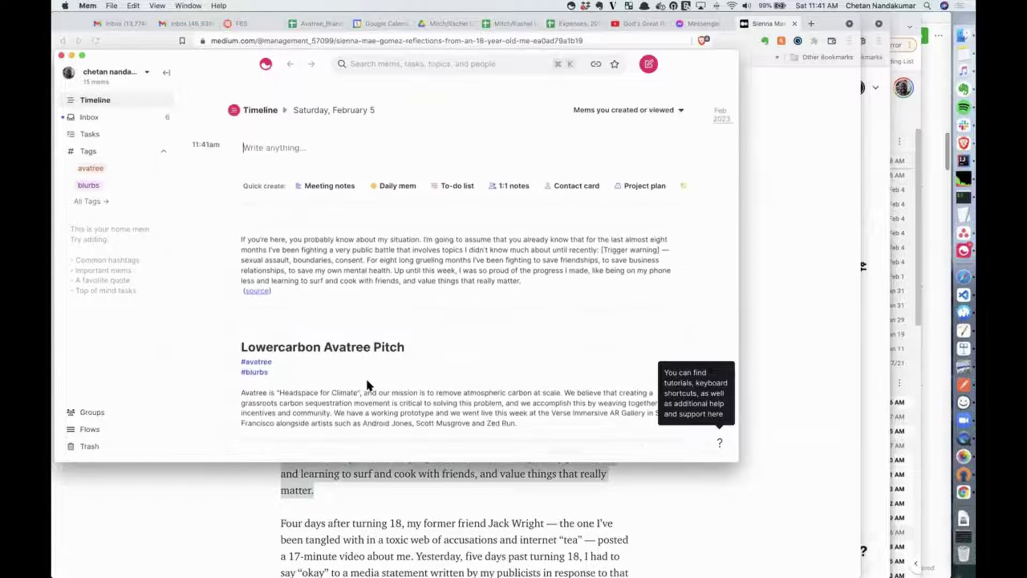
pyautogui.click(810, 331)
pyautogui.click(737, 345)
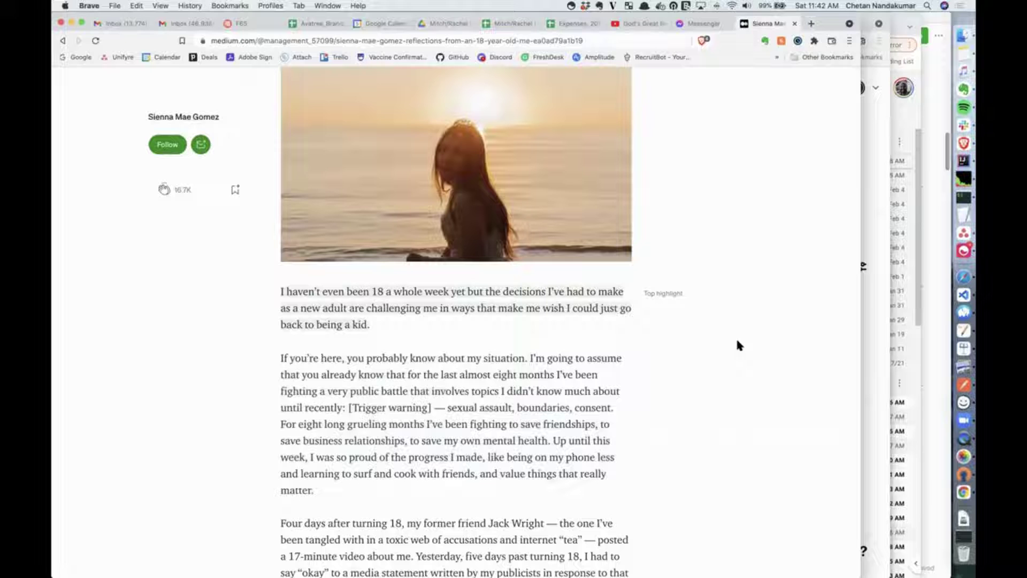
# Save the 'Reflections from an 18-Year Old Me' webpage as a new mem and view it atop the Timeline.
pyautogui.press('super+shift+space')
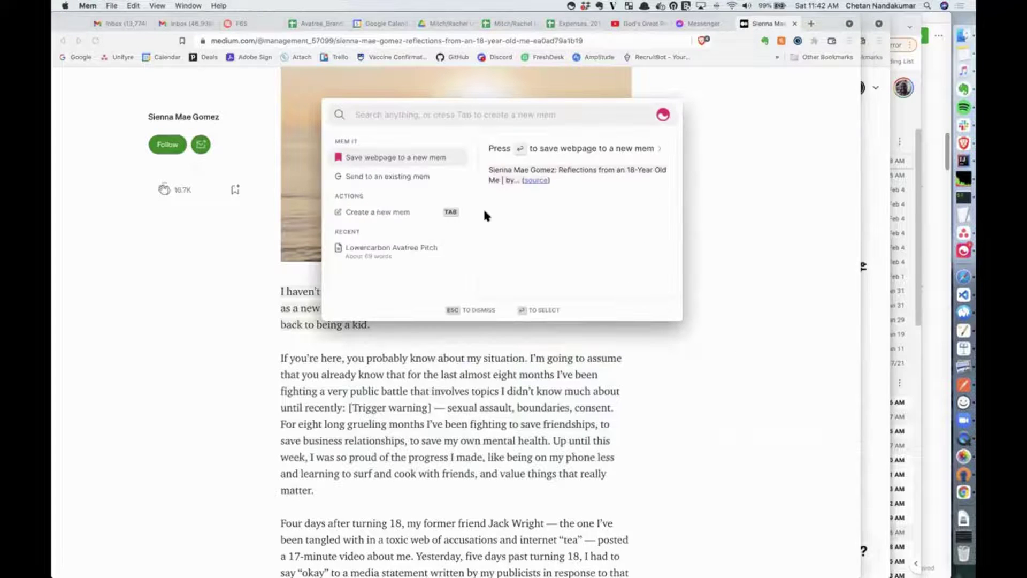
pyautogui.click(362, 155)
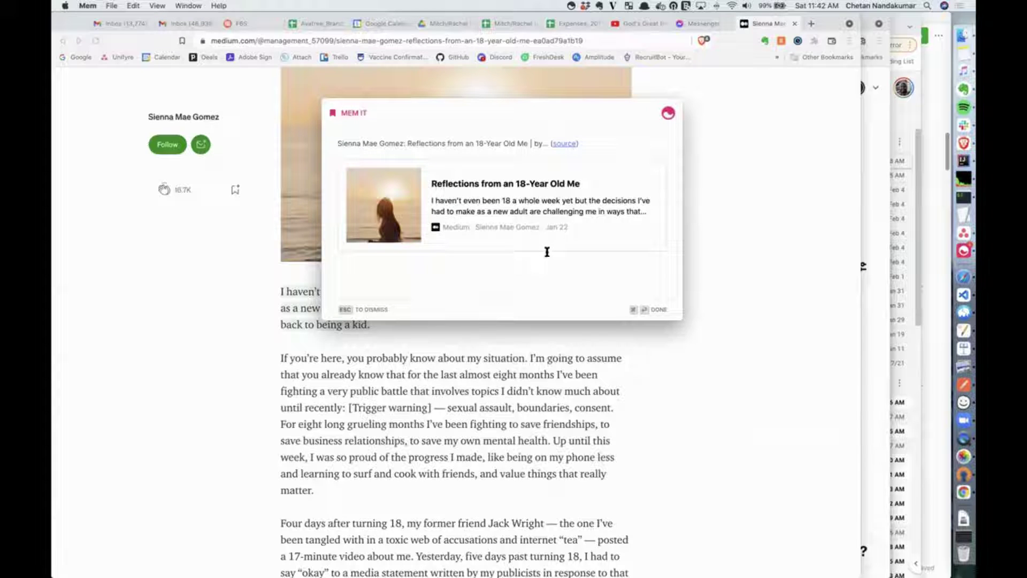
pyautogui.press('super+Return')
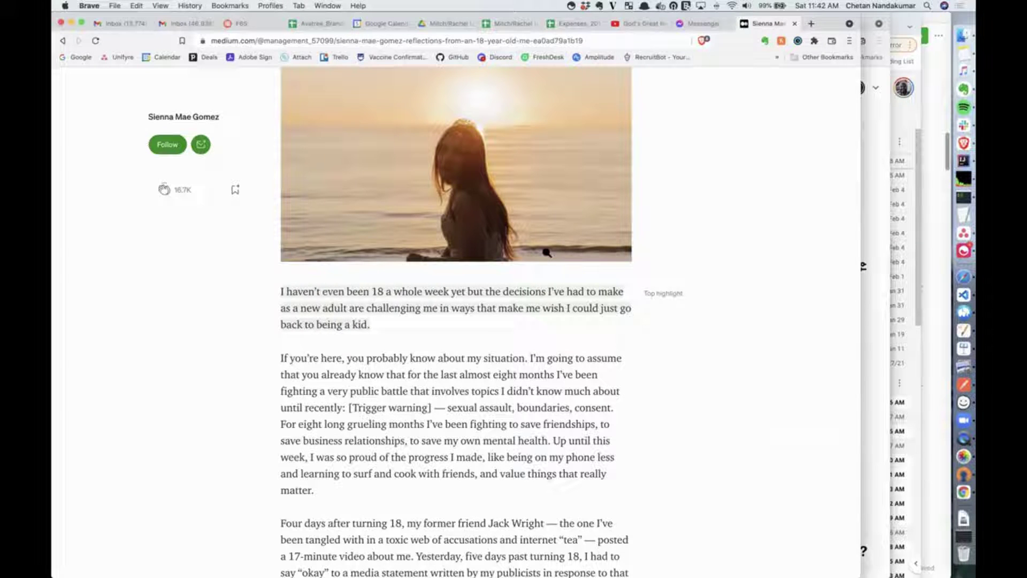
pyautogui.click(962, 256)
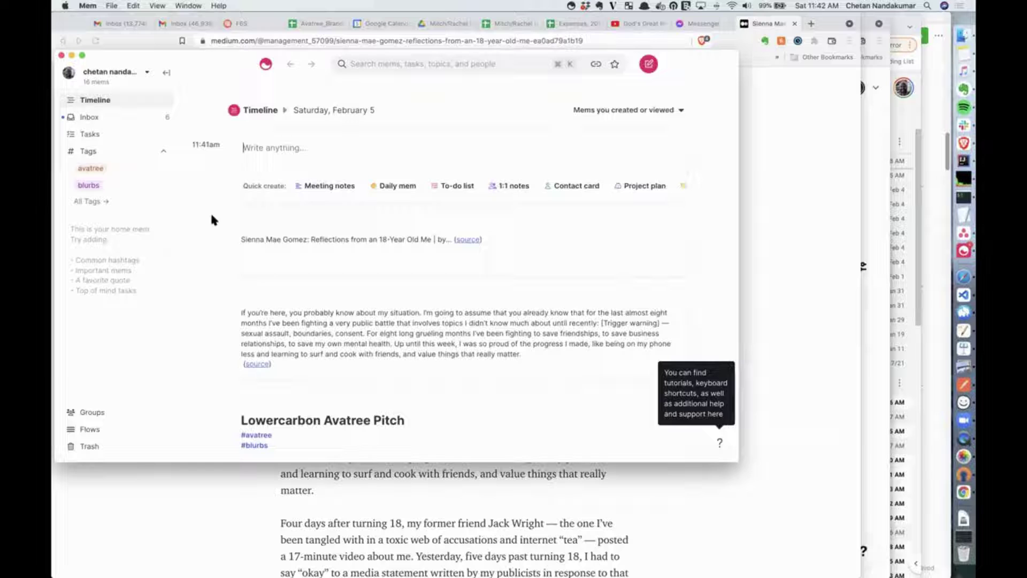
pyautogui.click(794, 340)
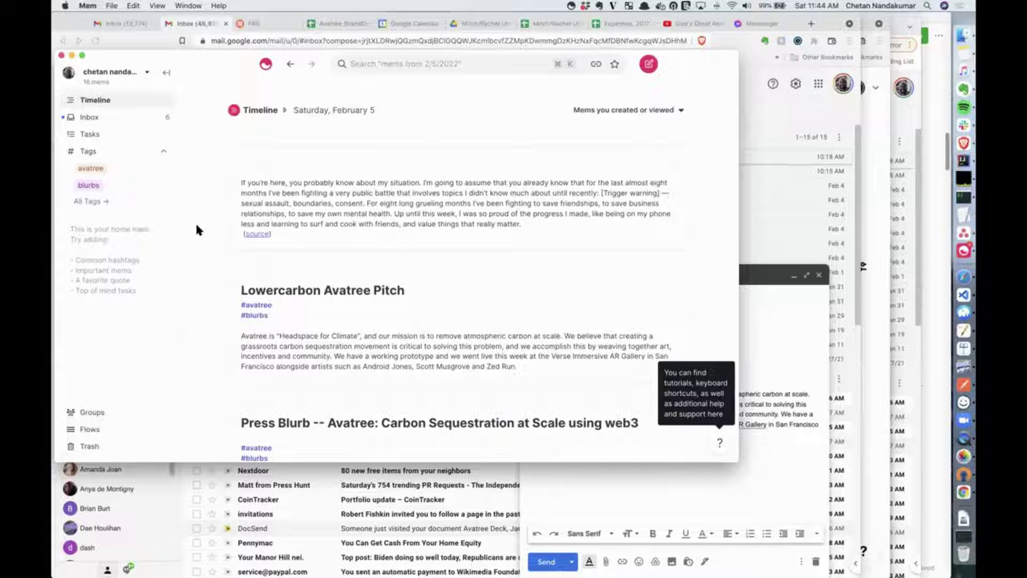
# Connect a first Google Calendar to Mem, continuing the setup in the Mem web app.
pyautogui.scroll(5, 212, 157)
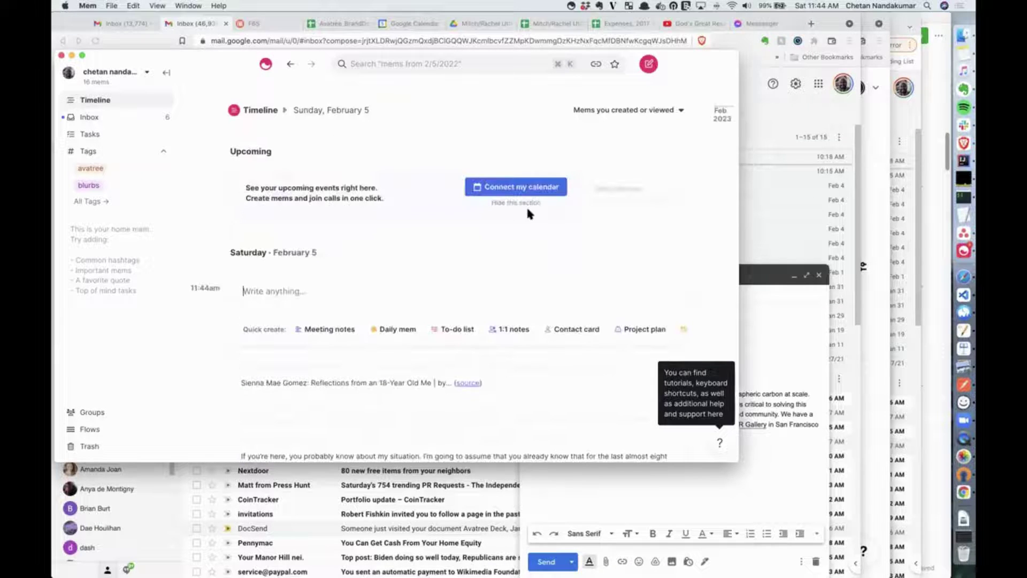
pyautogui.click(511, 188)
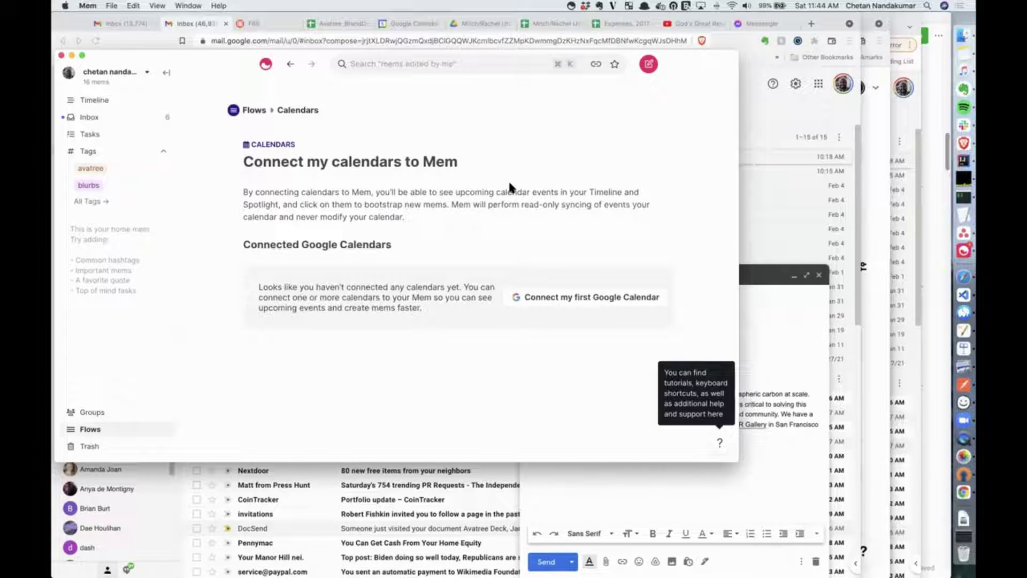
pyautogui.click(600, 300)
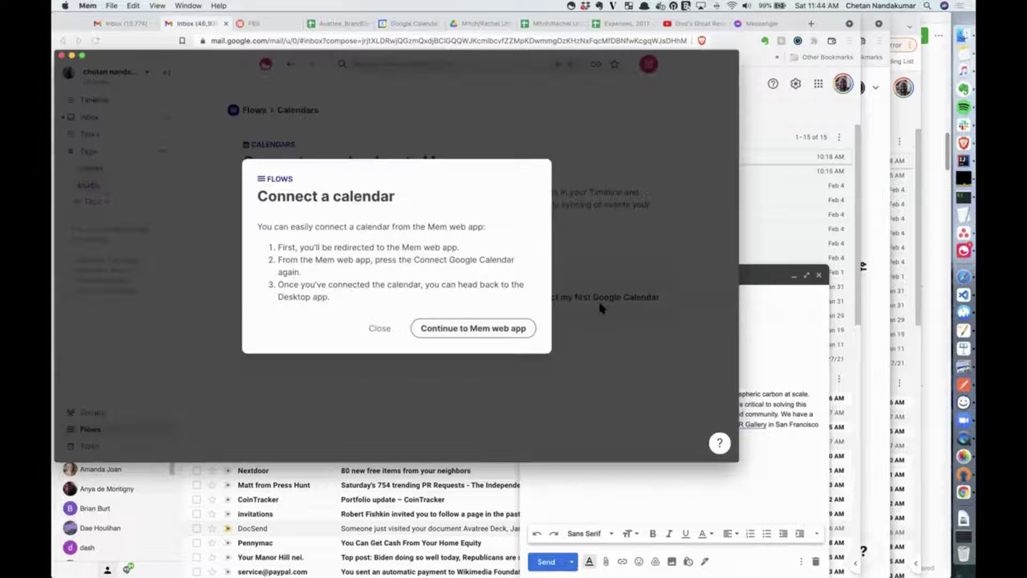
pyautogui.click(447, 329)
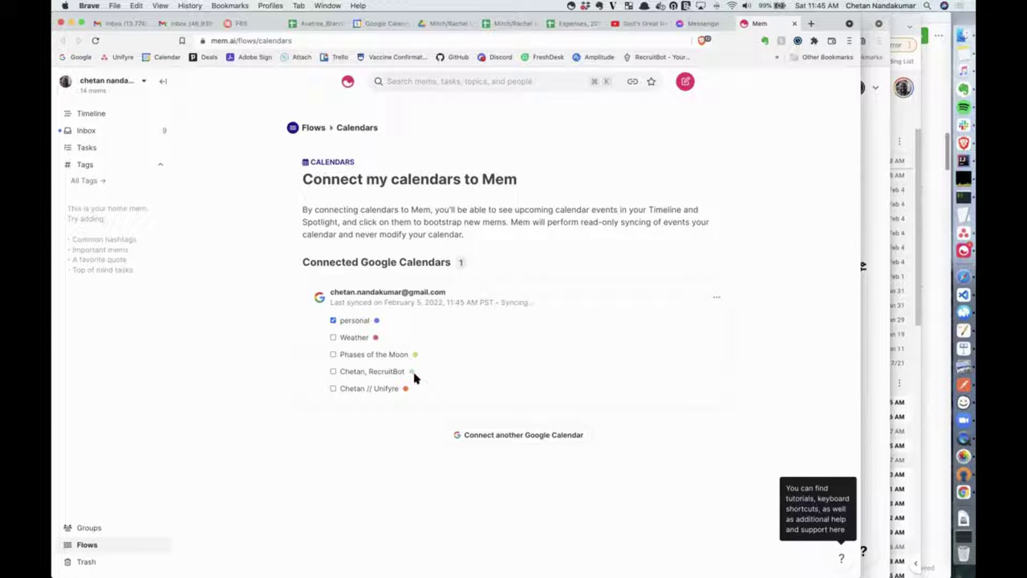
# Open the mem for the upcoming Knowledge Management Overview event from the Timeline, closing the Zoom page.
pyautogui.click(96, 114)
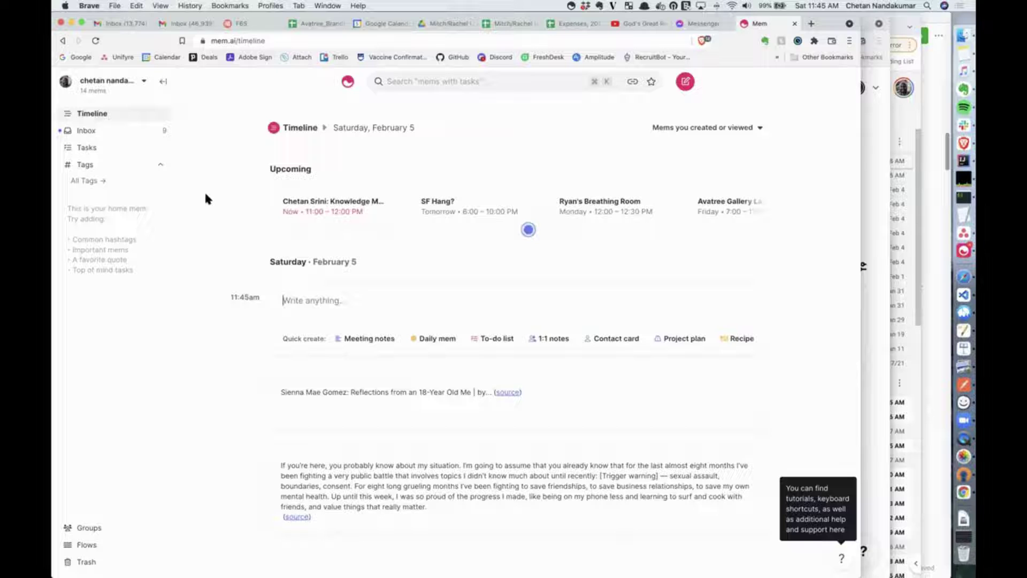
pyautogui.click(337, 221)
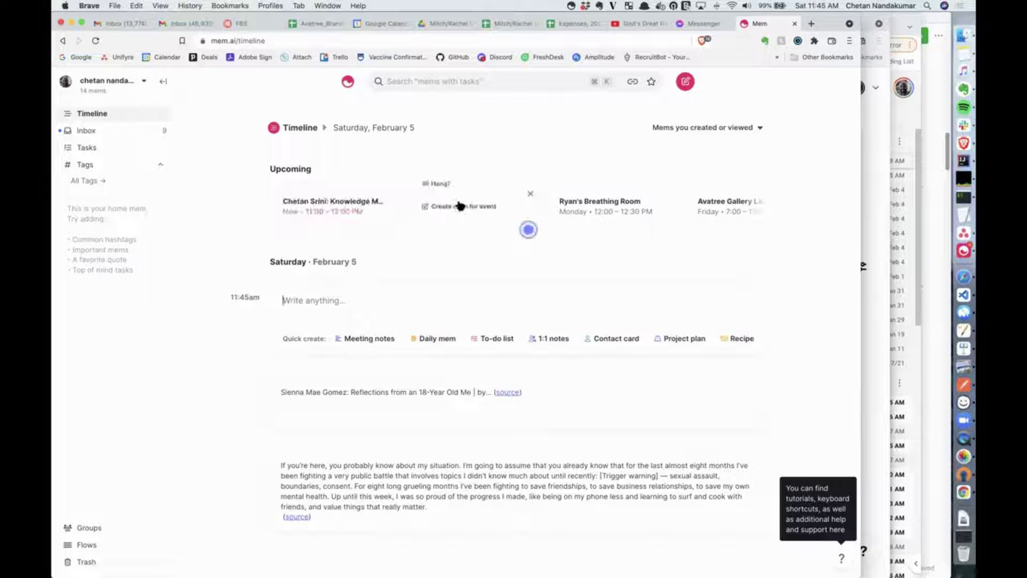
pyautogui.click(633, 212)
pyautogui.moveTo(343, 214)
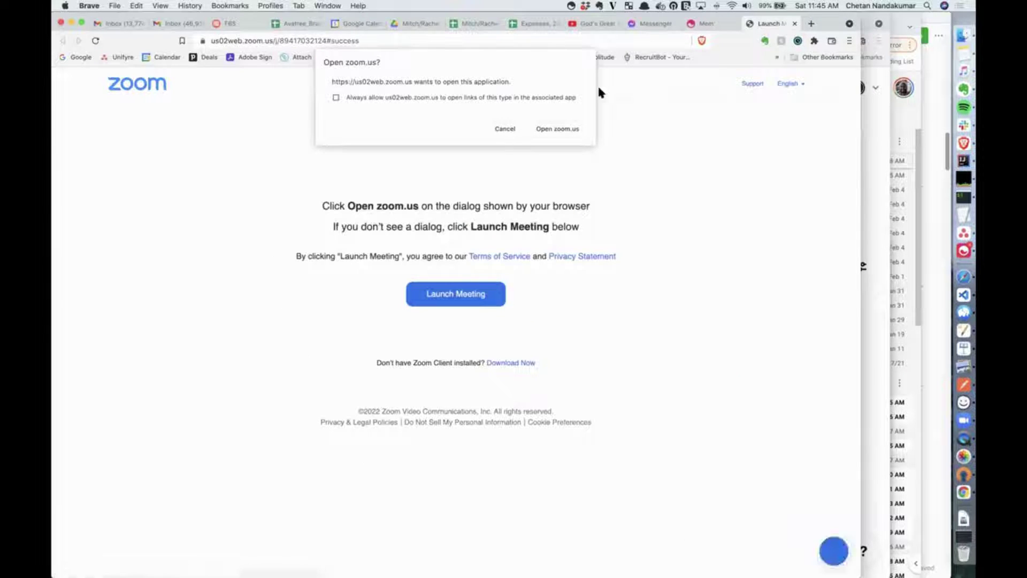
pyautogui.click(795, 24)
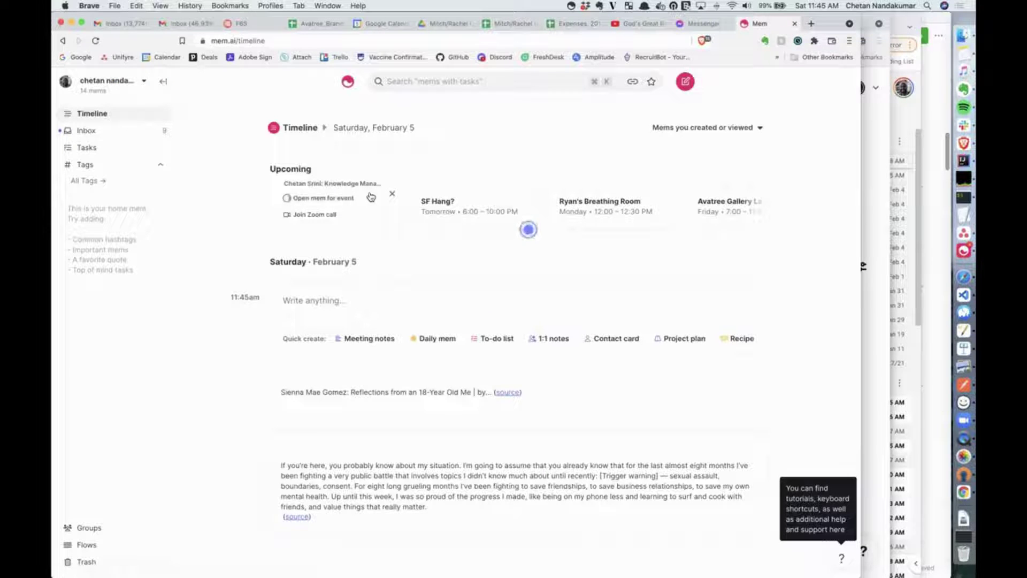
pyautogui.click(328, 198)
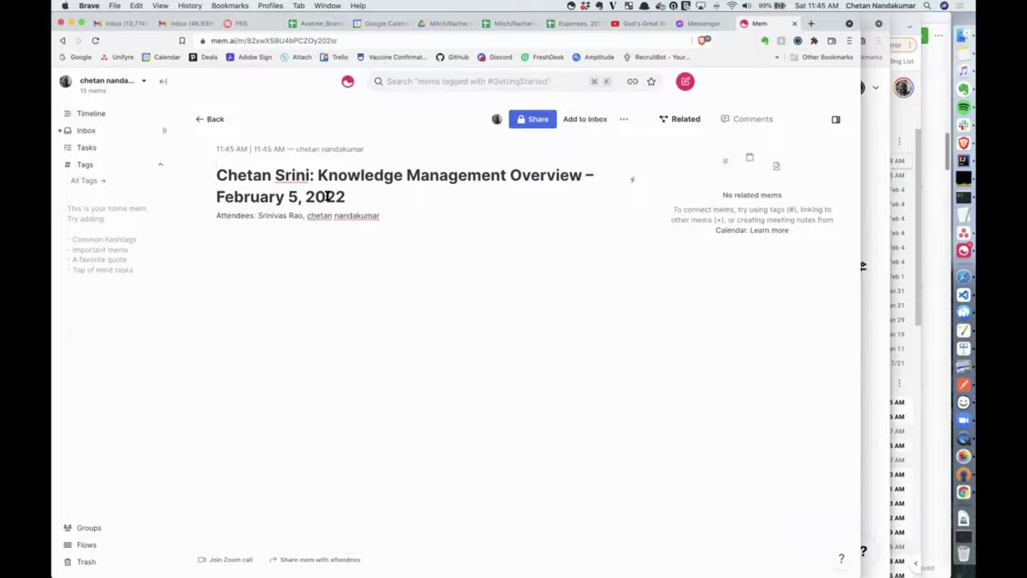
# Add the #meetingnotes tag on a new line in the meeting mem.
pyautogui.click(322, 272)
pyautogui.write('#me')
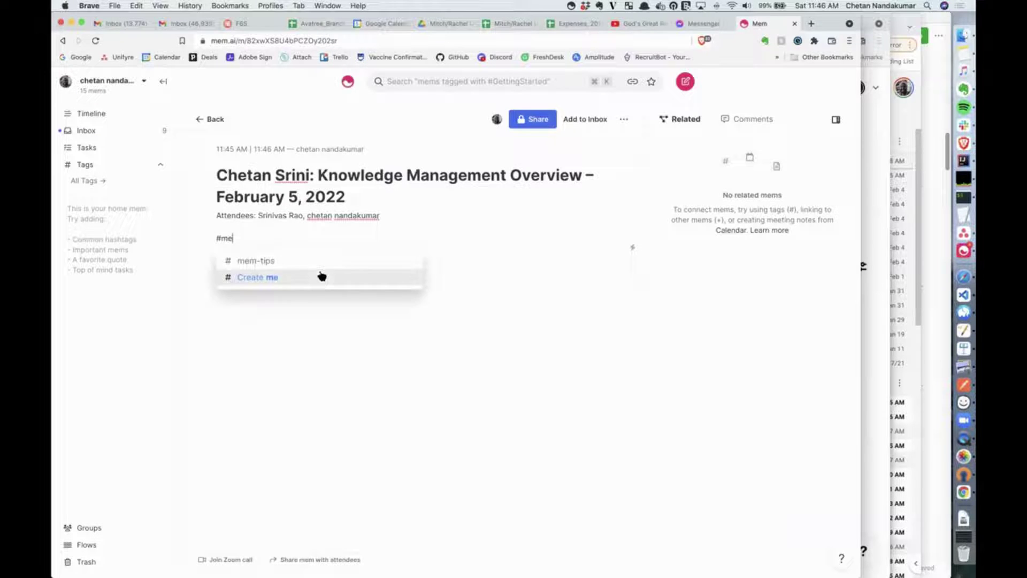
pyautogui.write('etingnotes')
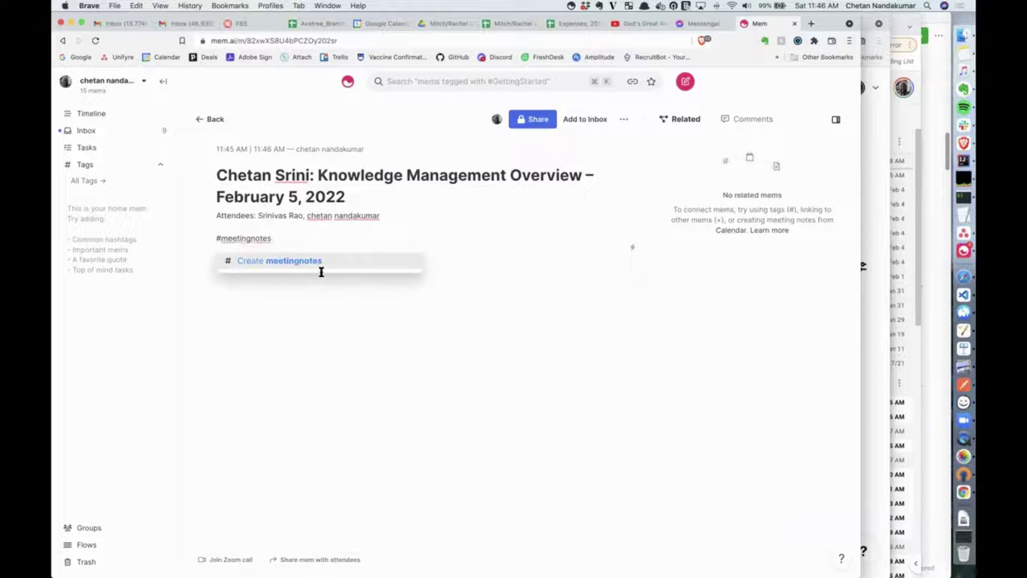
pyautogui.press('BackSpace')
pyautogui.press('BackSpace')
pyautogui.press('BackSpace')
pyautogui.press('BackSpace')
pyautogui.press('BackSpace')
pyautogui.write('s')
pyautogui.press('BackSpace')
pyautogui.write('notes')
pyautogui.press('Return')
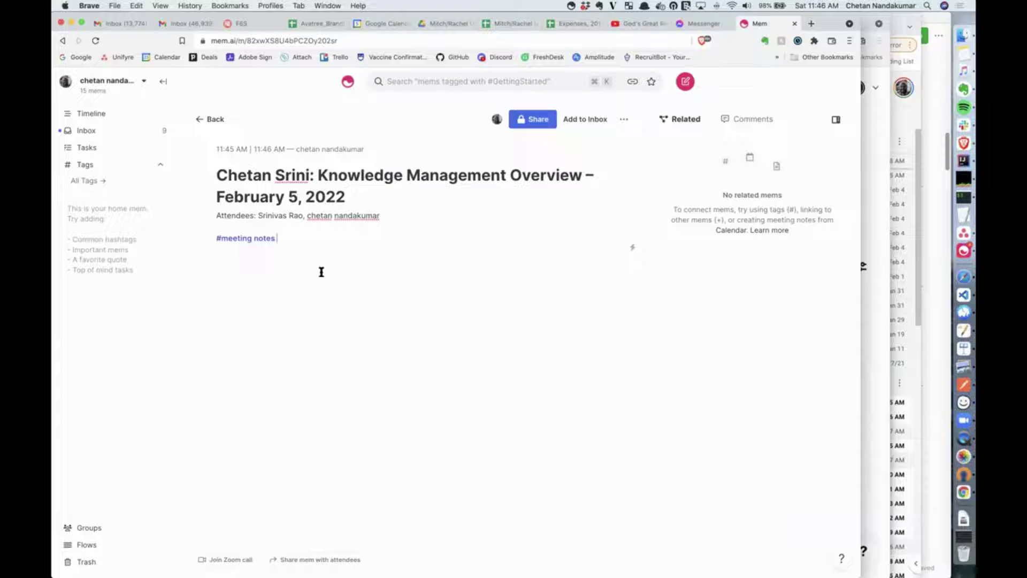
pyautogui.press('Return')
pyautogui.press('Return')
pyautogui.press('BackSpace')
# Add three to-dos below the tag: a call follow-up with a contact, 'task 1' and 'task 2'.
pyautogui.write('[[')
pyautogui.write('call srini')
pyautogui.press('Return')
pyautogui.write('task 1')
pyautogui.press('Return')
pyautogui.write('task 2')
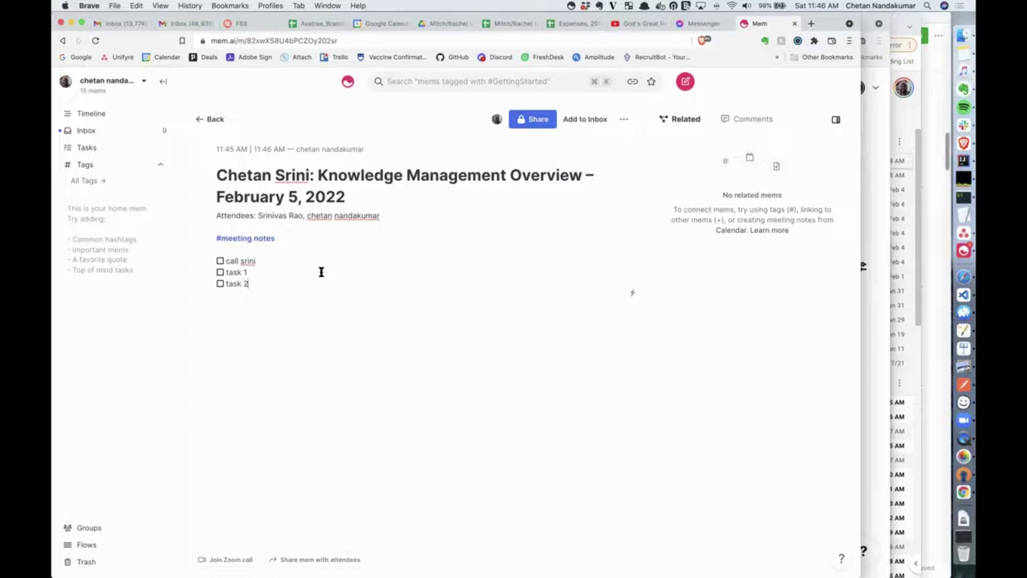
pyautogui.press('Return')
# Open the Tasks view to see the call task, task 1 and task 2 under Today.
pyautogui.click(78, 144)
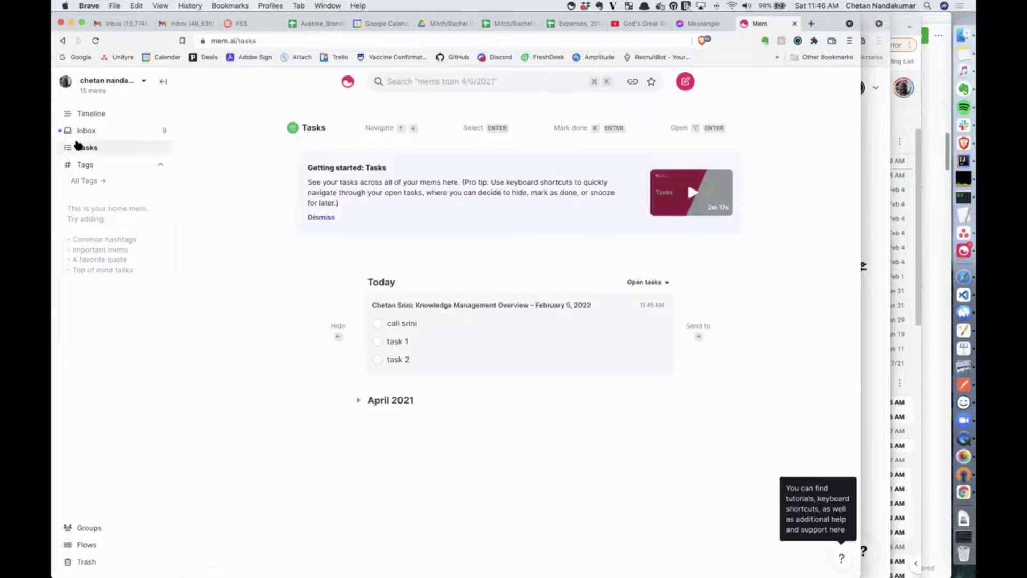